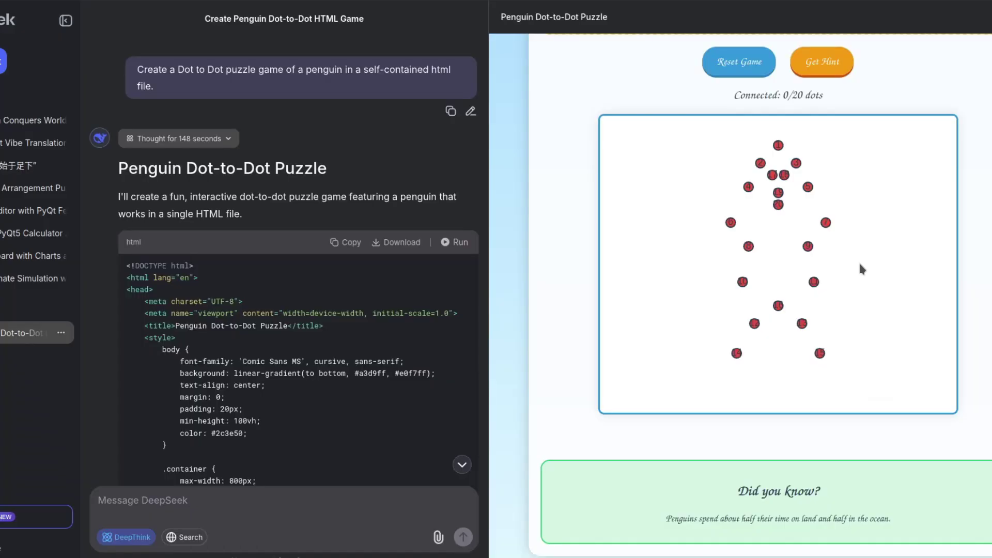
- Join the penguin puzzle's dots 1 through 20 in order until the penguin picture appears
{"action": "scroll", "coordinate": [858, 261], "scroll_direction": "up", "scroll_amount": 3}
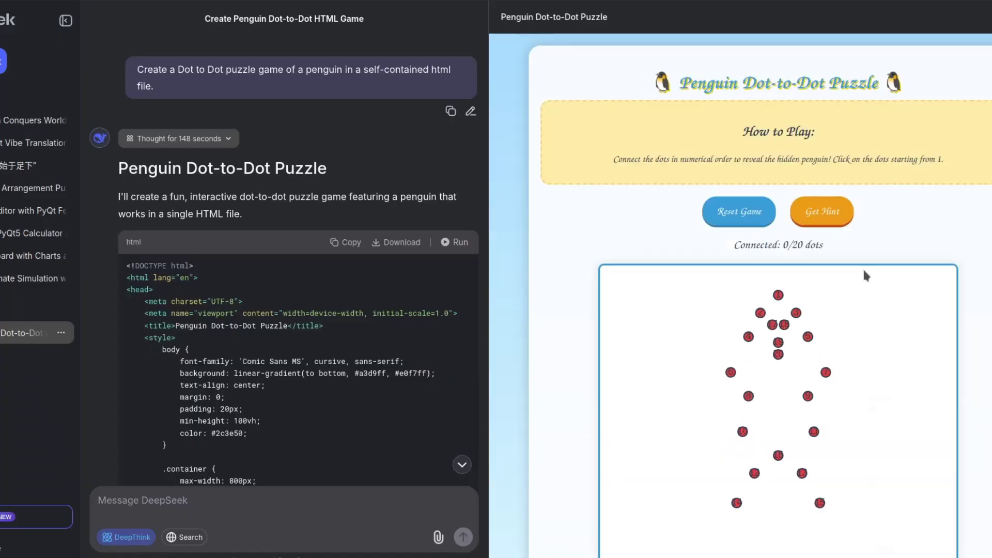
{"action": "left_click", "coordinate": [779, 297]}
{"action": "left_click", "coordinate": [760, 313]}
{"action": "left_click", "coordinate": [797, 315]}
{"action": "left_click", "coordinate": [748, 337]}
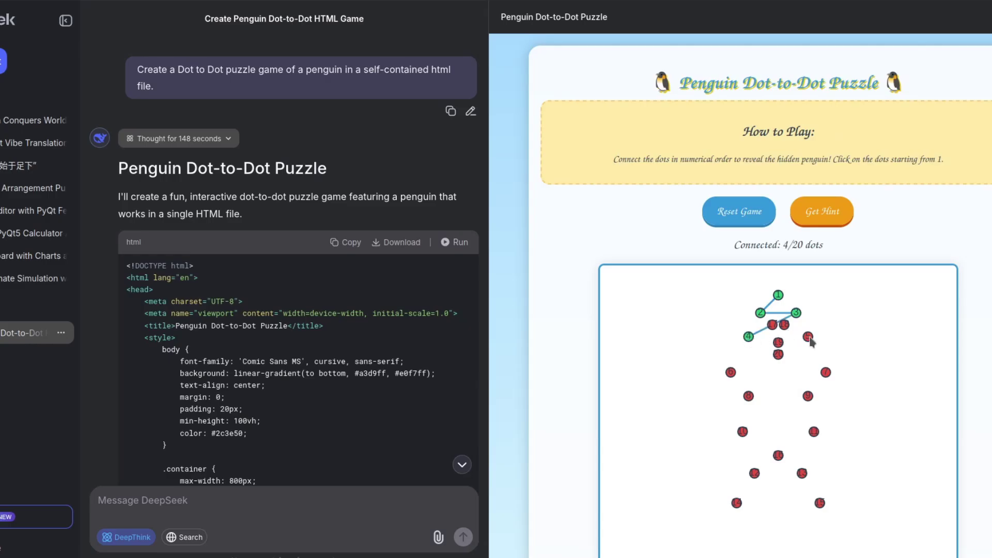
{"action": "left_click", "coordinate": [810, 338]}
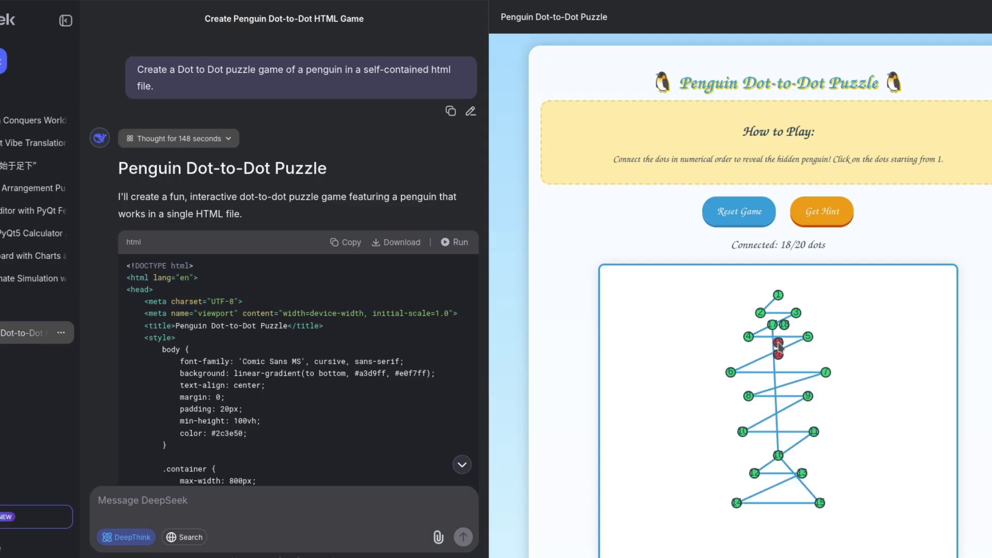
{"action": "left_click", "coordinate": [778, 342]}
{"action": "left_click", "coordinate": [779, 355]}
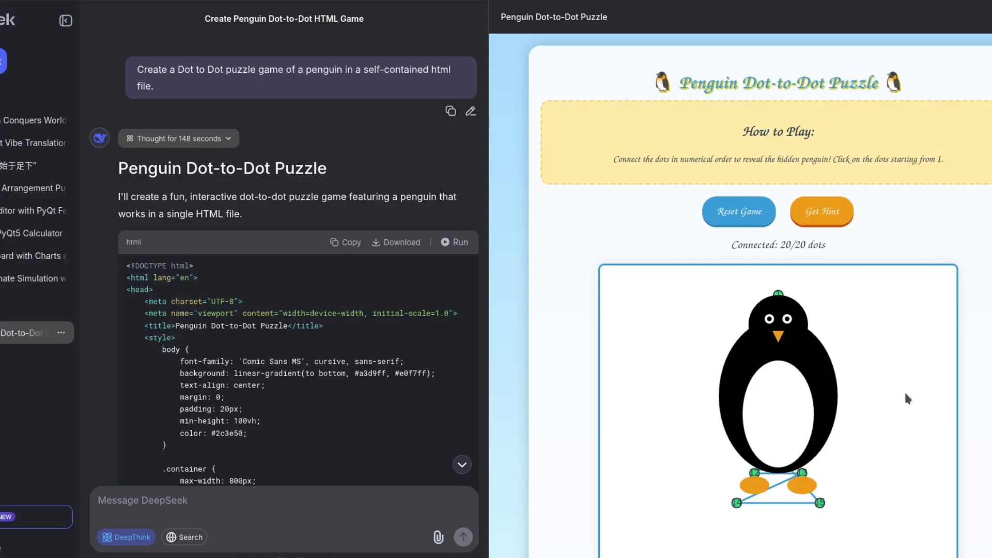
{"action": "scroll", "coordinate": [904, 389], "scroll_direction": "down", "scroll_amount": 3}
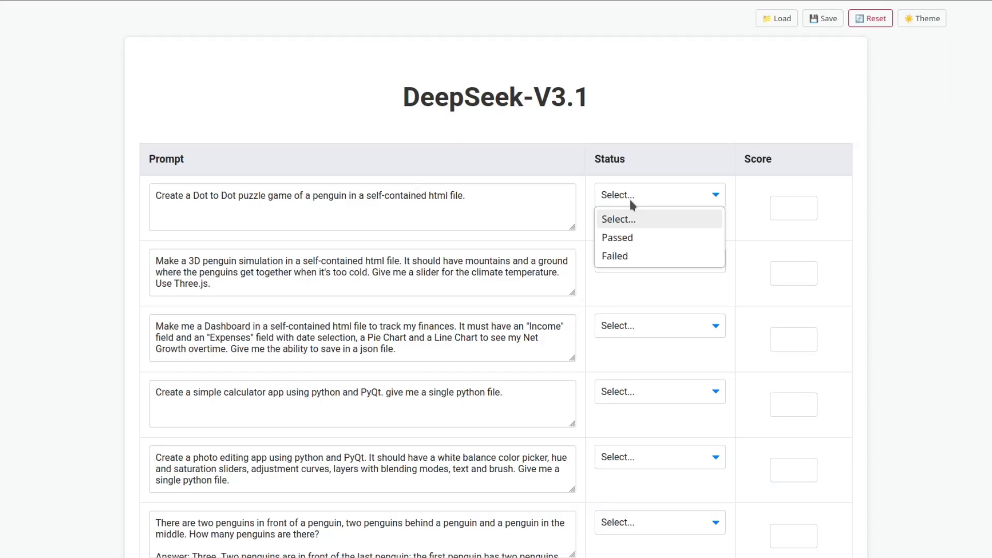
- Set row 1's Status to Failed and give it a score of 4
{"action": "left_click", "coordinate": [624, 256]}
{"action": "left_click", "coordinate": [794, 208]}
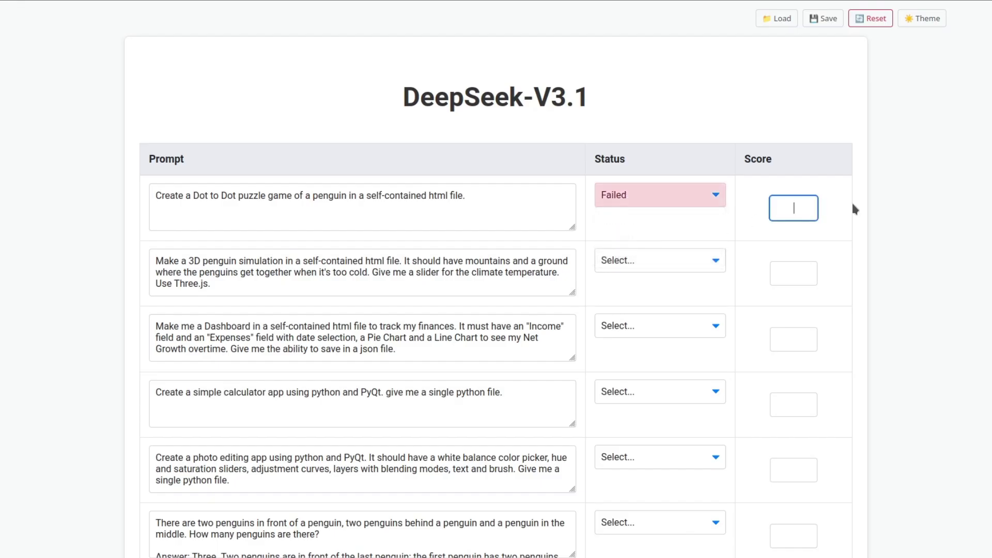
{"action": "type", "text": "4"}
{"action": "key", "text": "Return"}
- Run the 3D penguin simulation and move the temperature from 20°C to near zero, then up to 16.2°C
{"action": "left_click", "coordinate": [223, 284]}
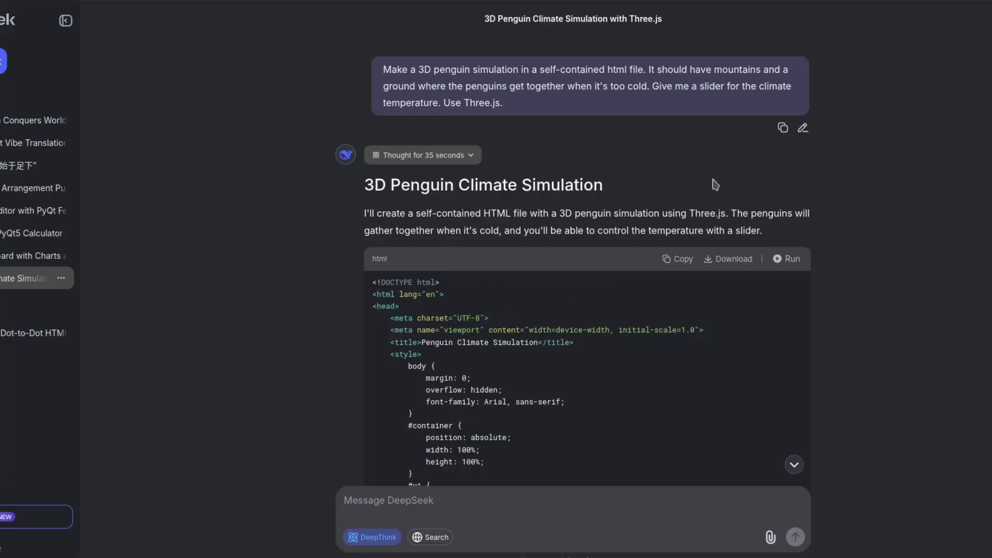
{"action": "left_click", "coordinate": [787, 259]}
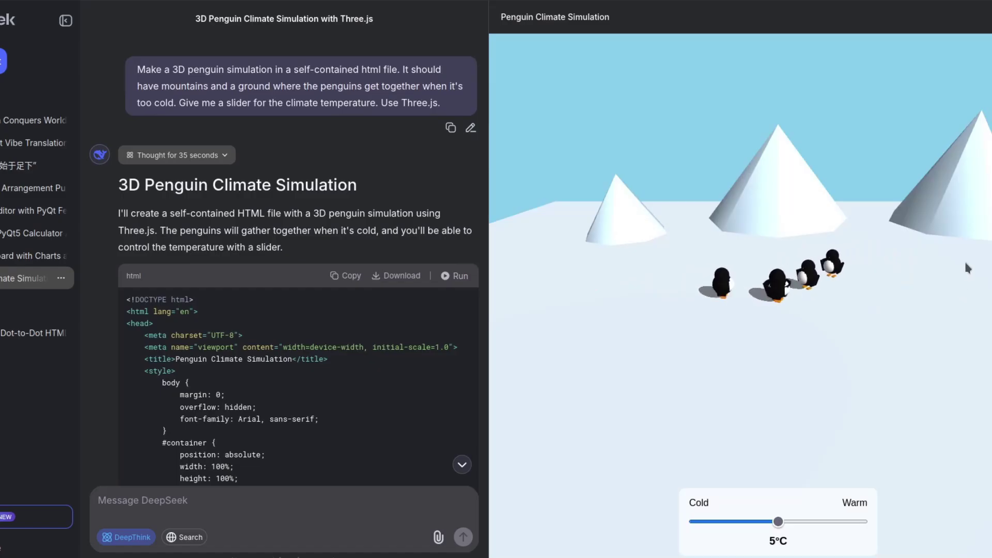
{"action": "key", "text": "End"}
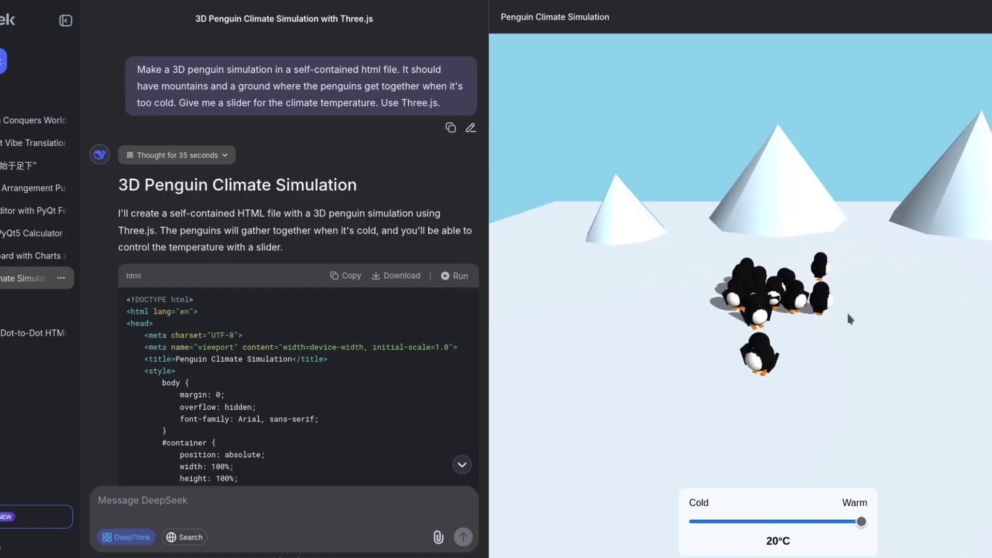
{"action": "left_click_drag", "start_coordinate": [861, 522], "coordinate": [748, 522]}
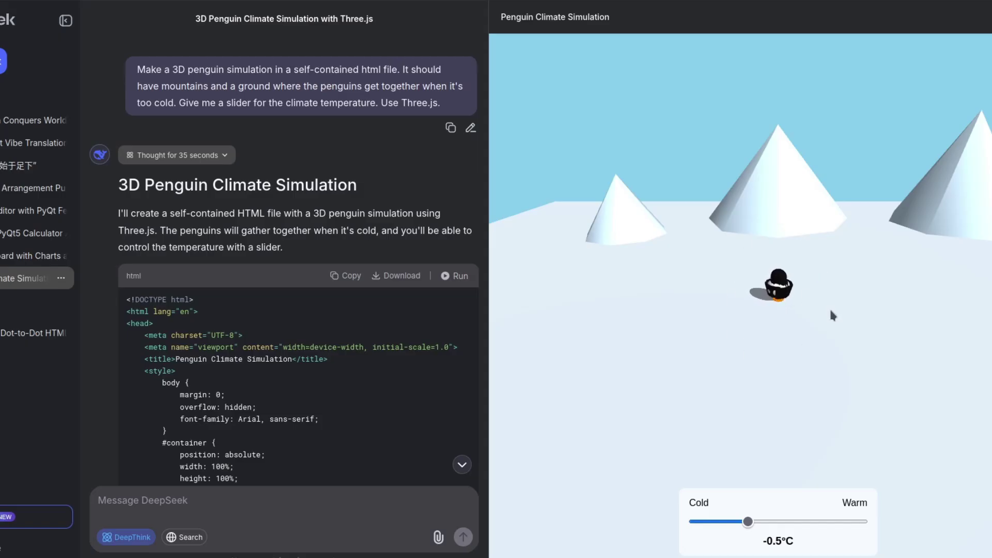
{"action": "left_click_drag", "start_coordinate": [748, 522], "coordinate": [841, 522]}
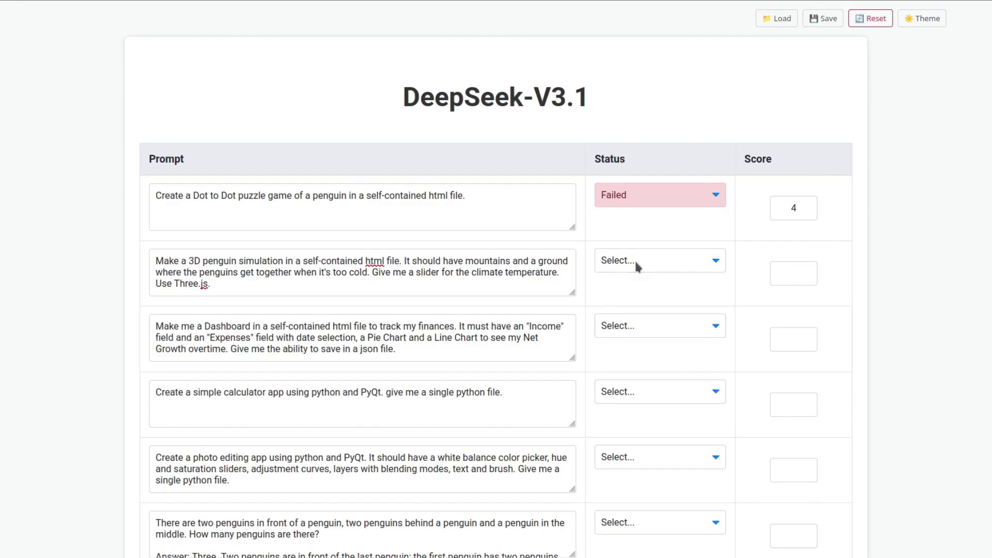
- Mark the 3D penguin simulation prompt Passed with a score of 6, then select the finance dashboard prompt
{"action": "left_click", "coordinate": [635, 260]}
{"action": "left_click", "coordinate": [631, 305]}
{"action": "key", "text": "Tab"}
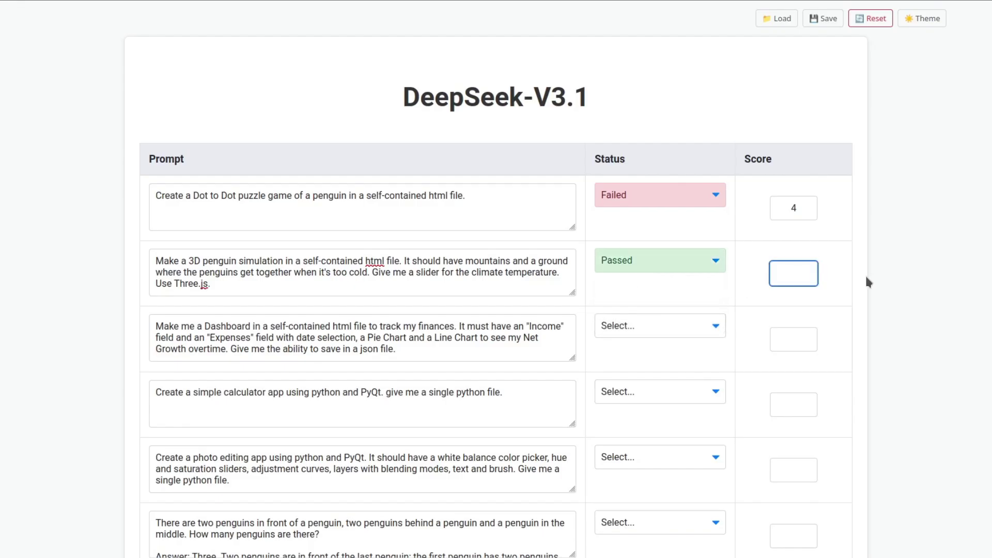
{"action": "type", "text": "6"}
{"action": "left_click", "coordinate": [906, 274]}
{"action": "left_click_drag", "start_coordinate": [403, 350], "coordinate": [149, 319]}
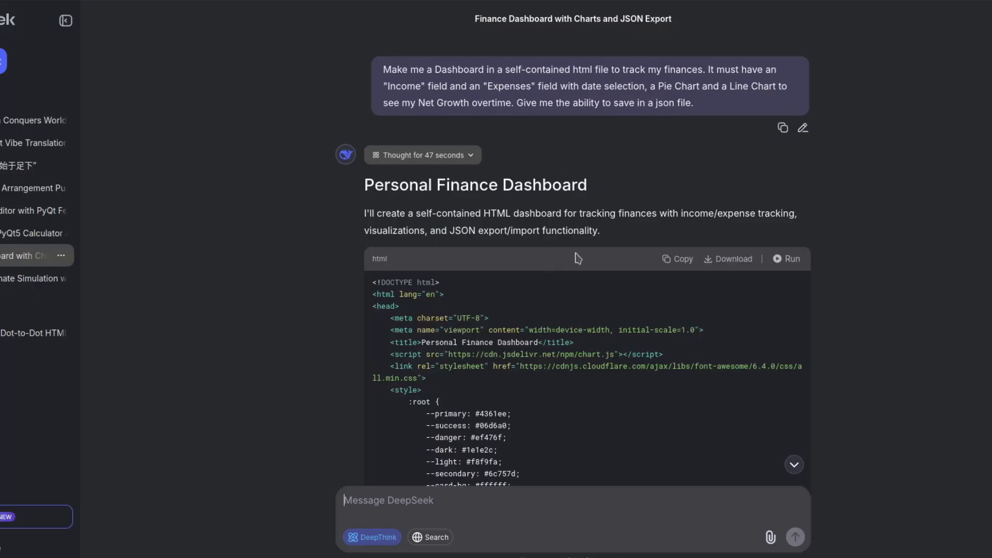
- Preview the Personal Finance Dashboard, scroll through its totals and charts, and focus the income description field
{"action": "left_click", "coordinate": [788, 259]}
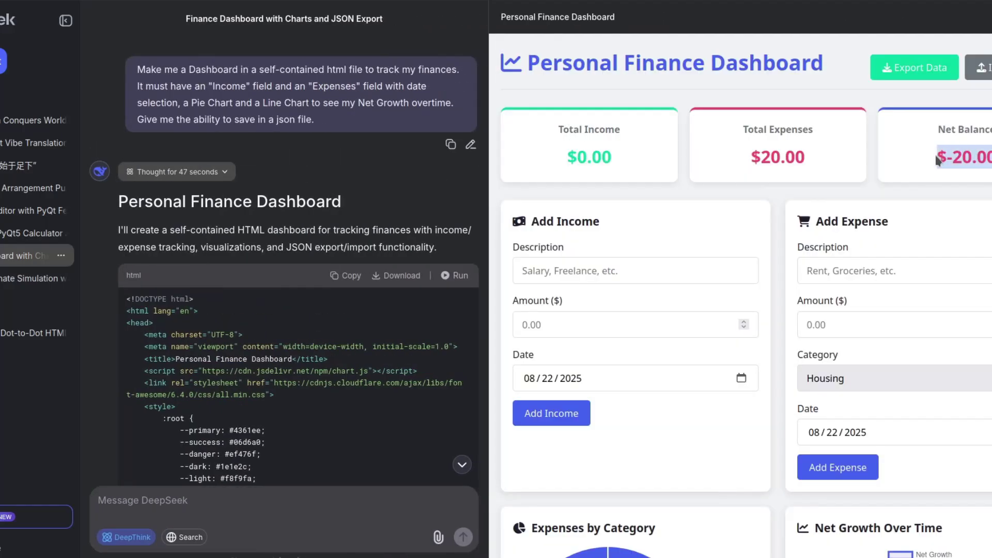
{"action": "scroll", "coordinate": [783, 264], "scroll_direction": "down", "scroll_amount": 5}
{"action": "scroll", "coordinate": [783, 263], "scroll_direction": "up", "scroll_amount": 5}
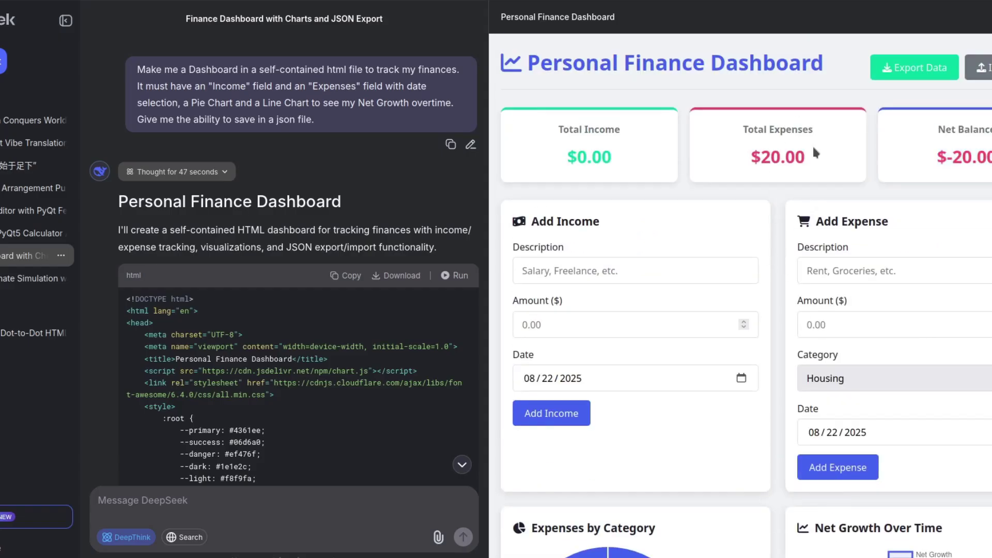
{"action": "scroll", "coordinate": [790, 273], "scroll_direction": "down", "scroll_amount": 5}
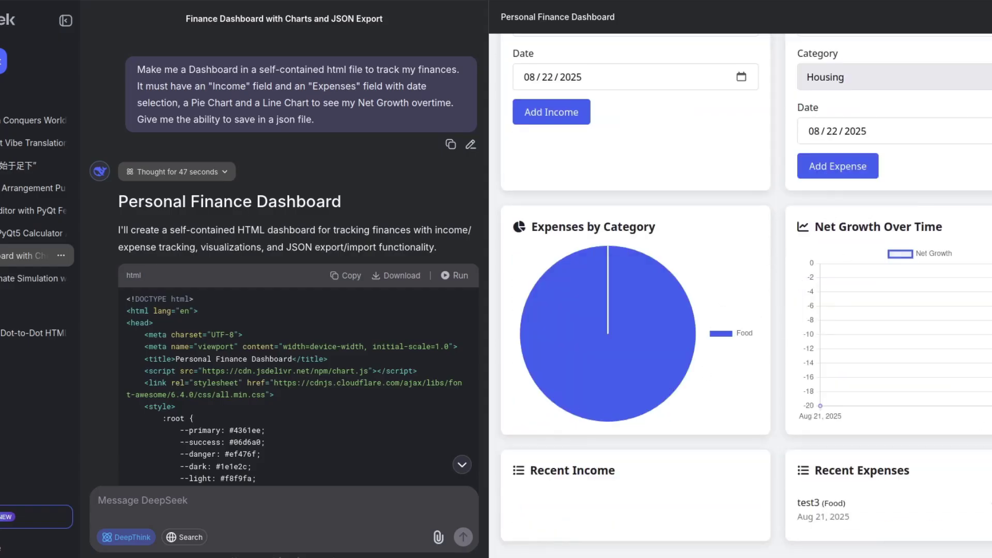
{"action": "scroll", "coordinate": [719, 292], "scroll_direction": "up", "scroll_amount": 5}
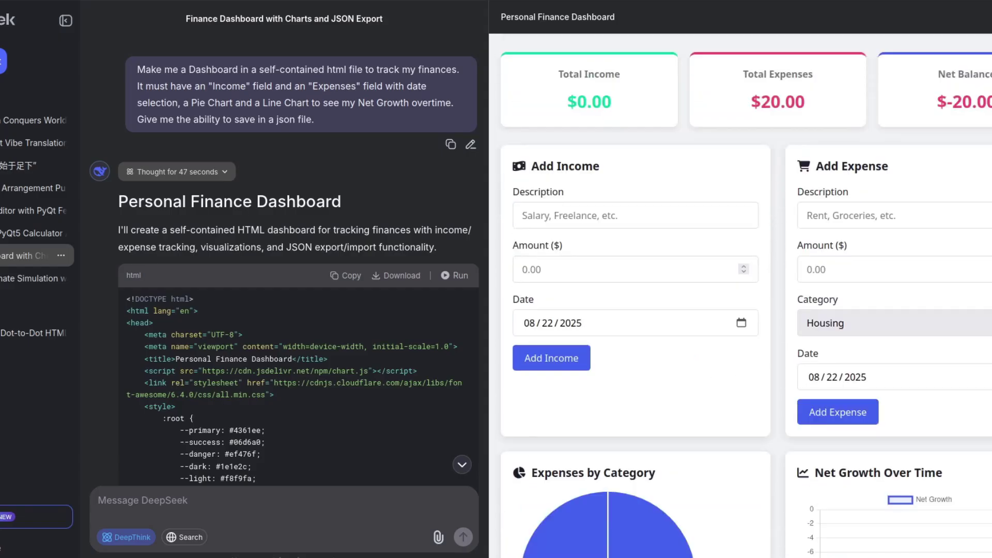
{"action": "left_click", "coordinate": [629, 271]}
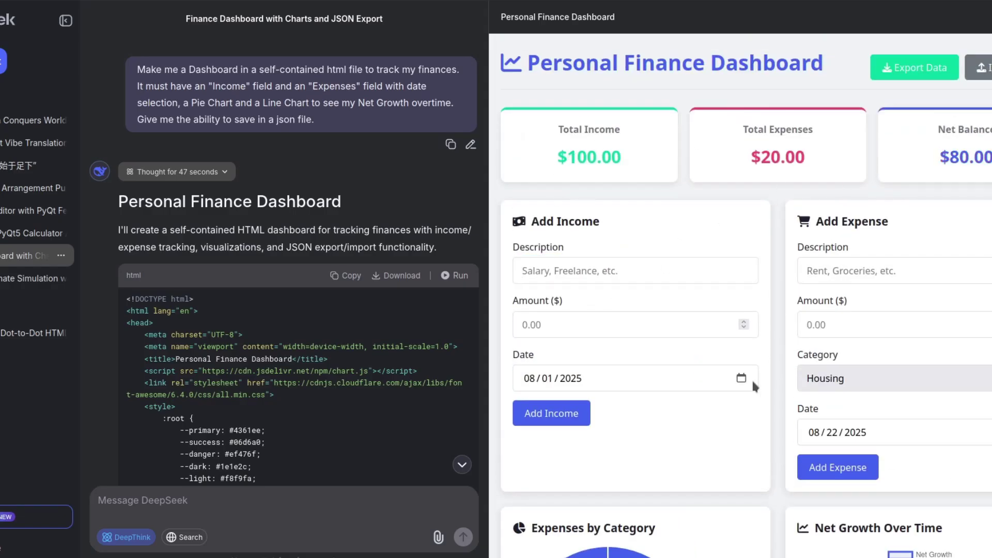
{"action": "scroll", "coordinate": [773, 369], "scroll_direction": "down", "scroll_amount": 5}
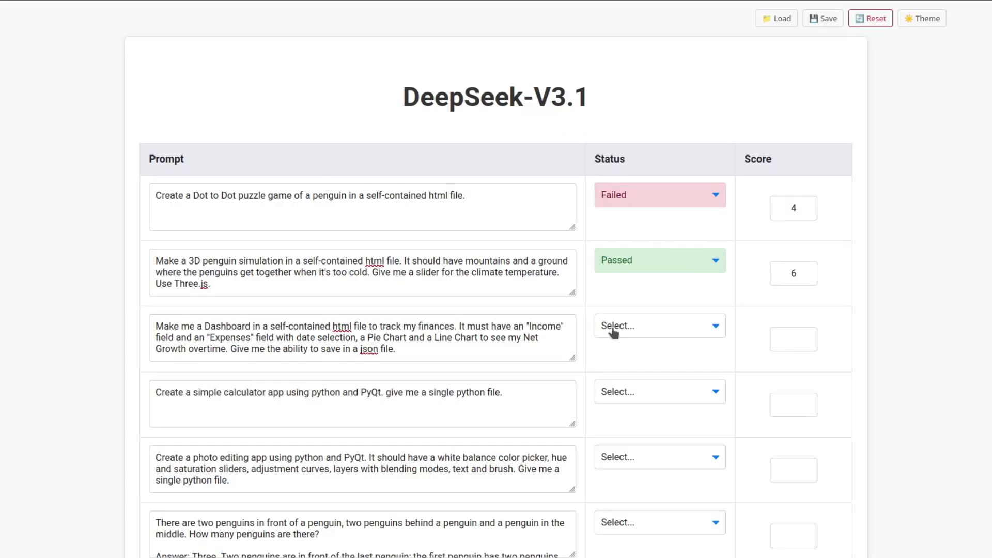
- Mark the finance dashboard row Passed with a score of 9, then scroll to the calculator answer
{"action": "left_click", "coordinate": [615, 326]}
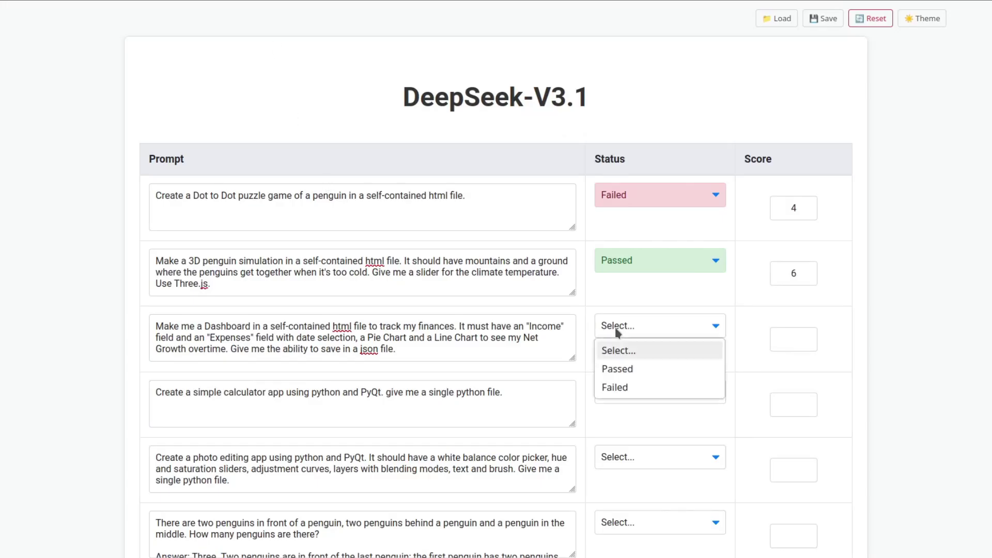
{"action": "left_click", "coordinate": [630, 370]}
{"action": "left_click", "coordinate": [794, 339]}
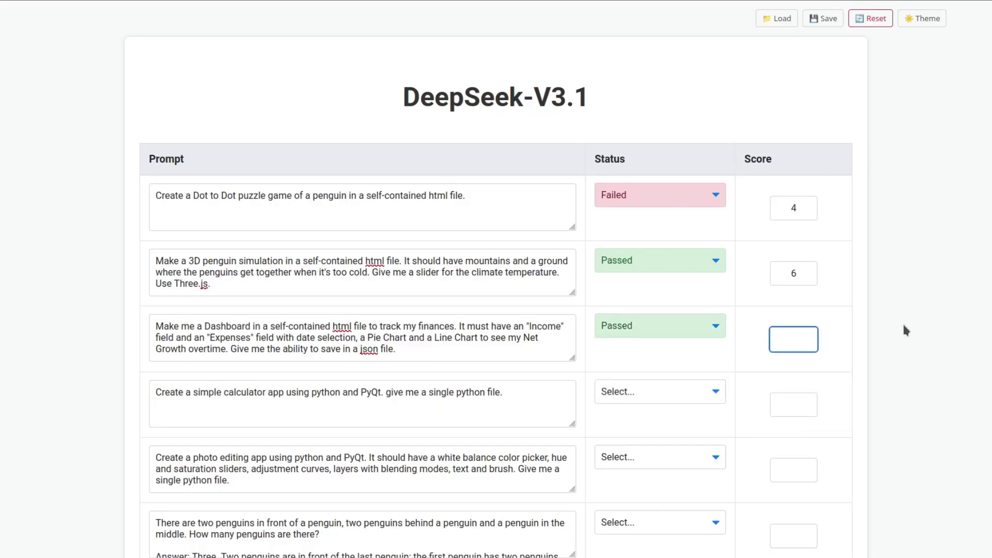
{"action": "type", "text": "10"}
{"action": "type", "text": "9"}
{"action": "left_click", "coordinate": [971, 323]}
{"action": "scroll", "coordinate": [971, 323], "scroll_direction": "down", "scroll_amount": 2}
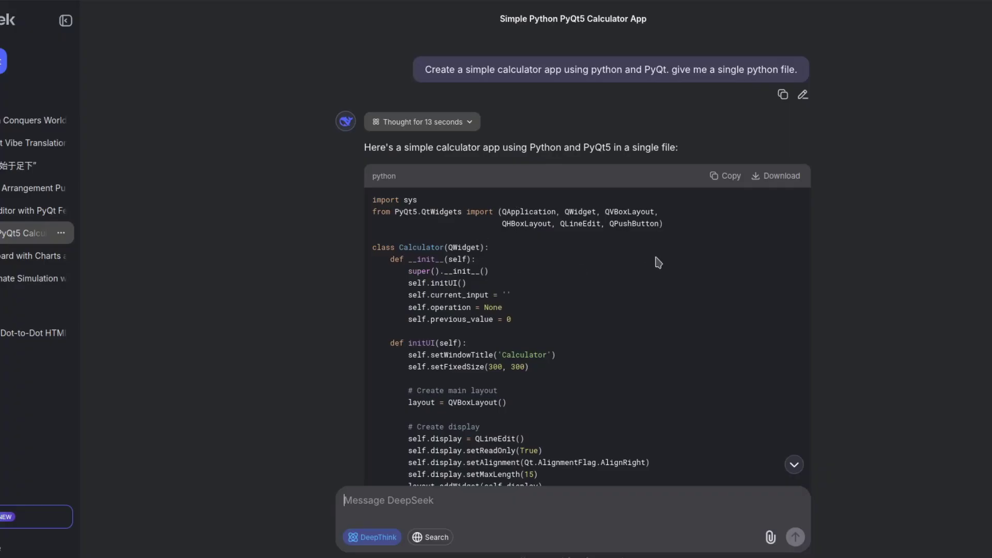
{"action": "scroll", "coordinate": [656, 260], "scroll_direction": "down", "scroll_amount": 15}
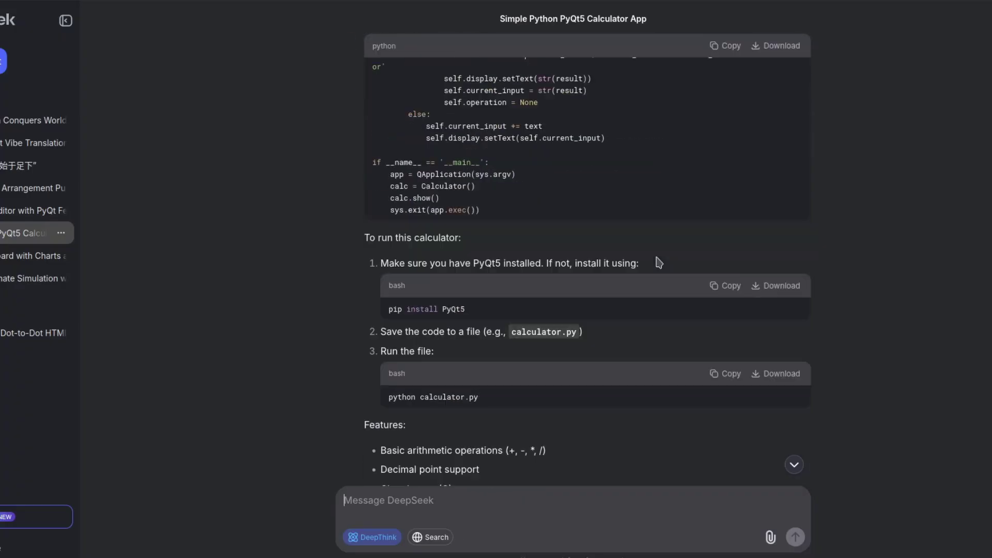
{"action": "scroll", "coordinate": [222, 205], "scroll_direction": "up", "scroll_amount": 15}
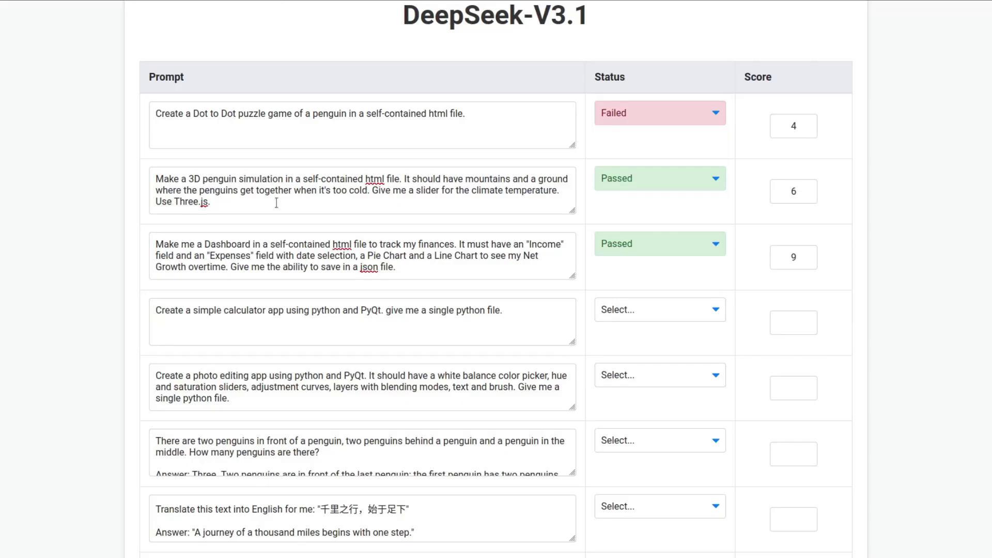
- Mark the PyQt calculator row Failed with a score of 0, then select the photo-editing prompt
{"action": "left_click", "coordinate": [625, 322]}
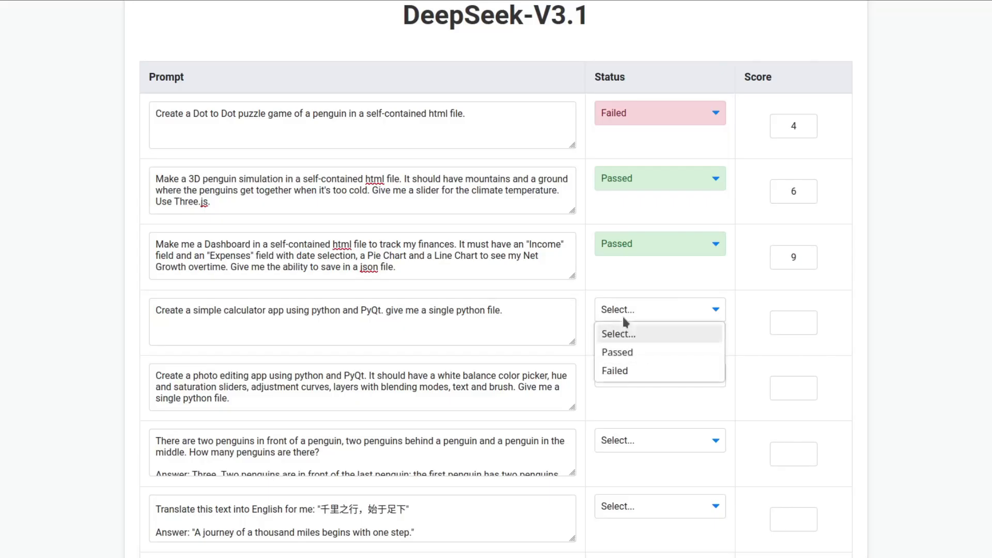
{"action": "left_click", "coordinate": [629, 372]}
{"action": "left_click", "coordinate": [803, 329]}
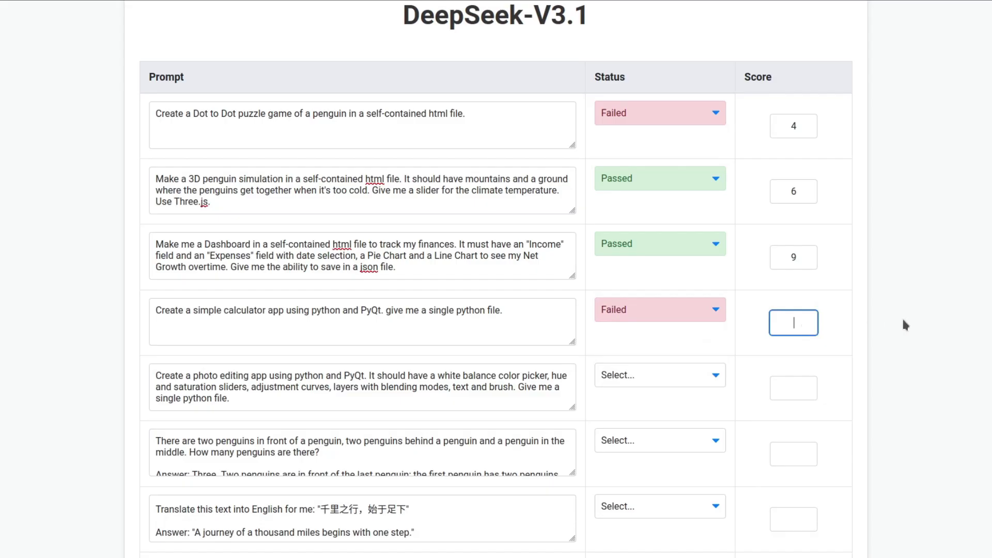
{"action": "type", "text": "0"}
{"action": "scroll", "coordinate": [921, 318], "scroll_direction": "down", "scroll_amount": 3}
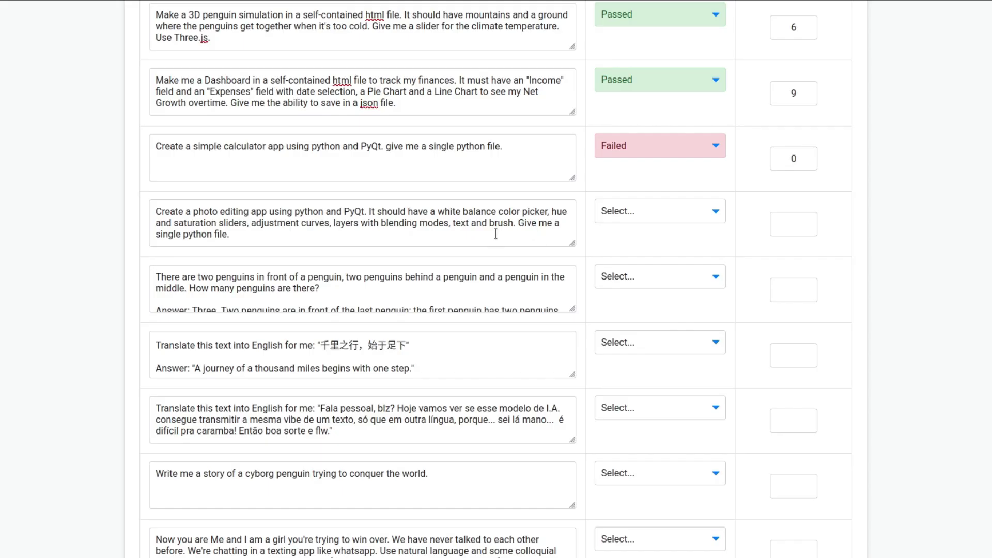
{"action": "left_click", "coordinate": [247, 228]}
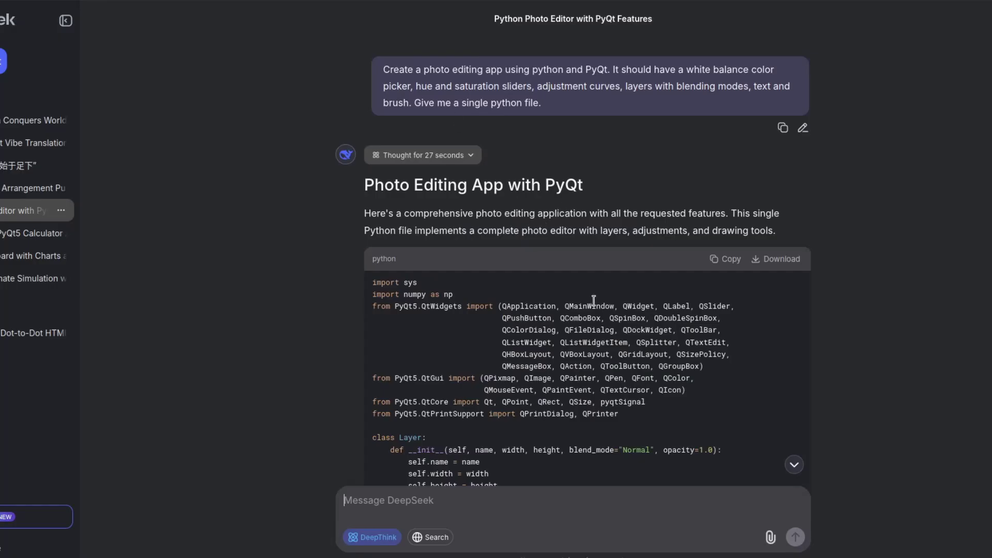
- Copy the generated photo editor code and reposition the running Photo Editor window
{"action": "scroll", "coordinate": [620, 289], "scroll_direction": "down", "scroll_amount": 5}
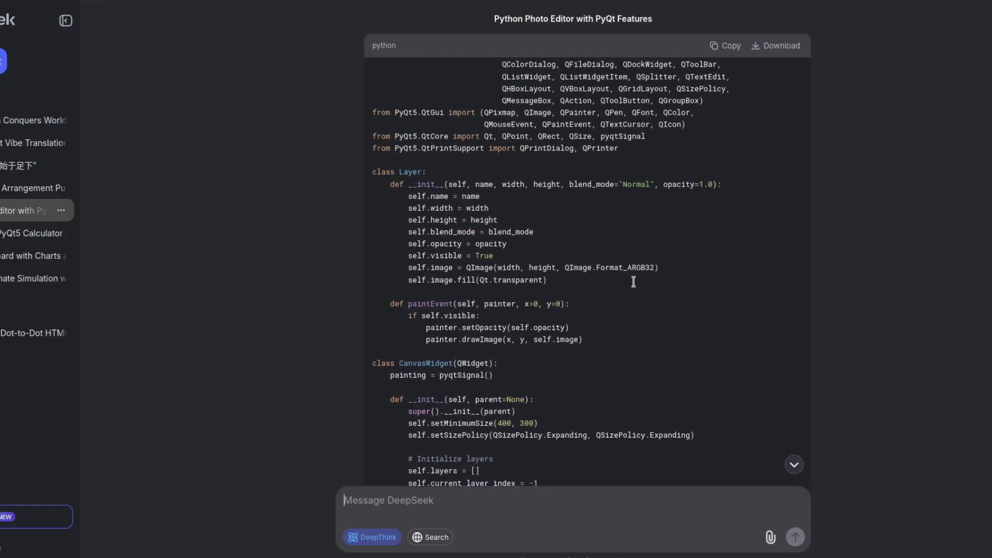
{"action": "scroll", "coordinate": [632, 277], "scroll_direction": "up", "scroll_amount": 4}
{"action": "left_click", "coordinate": [722, 199]}
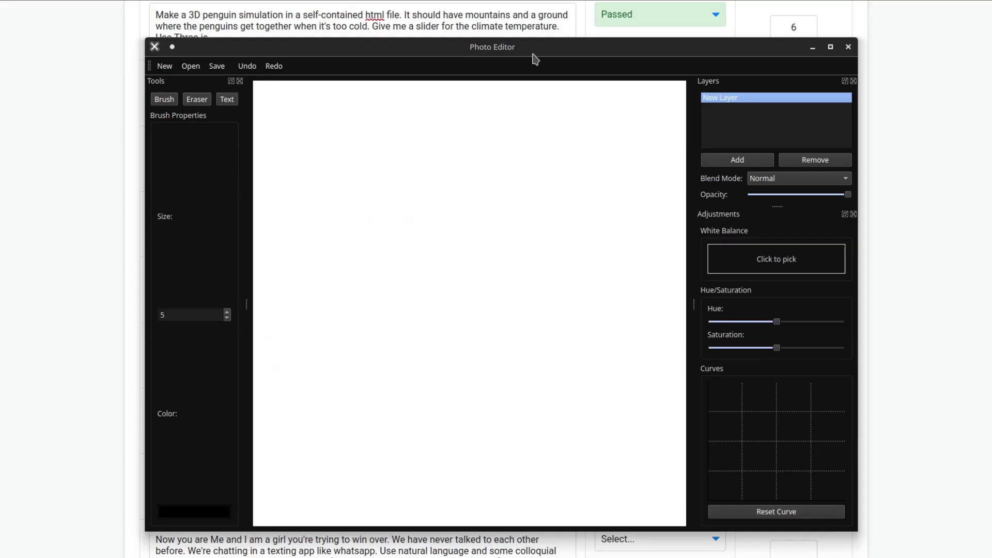
{"action": "left_click_drag", "start_coordinate": [533, 54], "coordinate": [506, 46]}
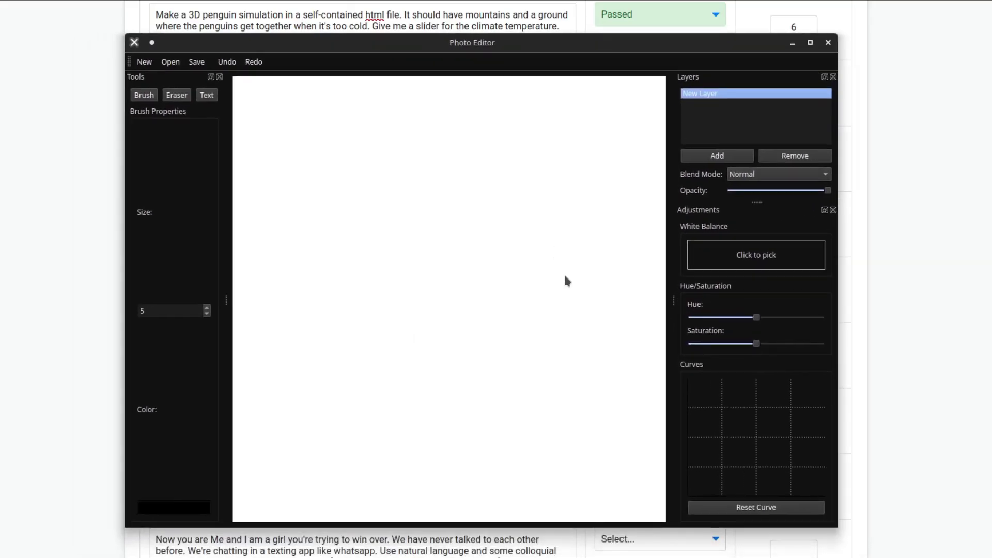
- Draw six freehand black strokes across the blank canvas
{"action": "mouse_move", "coordinate": [332, 152]}
{"action": "left_mouse_down"}
{"action": "mouse_move", "coordinate": [470, 251]}
{"action": "mouse_move", "coordinate": [476, 276]}
{"action": "left_mouse_up"}
{"action": "left_click_drag", "start_coordinate": [567, 232], "coordinate": [395, 387]}
{"action": "mouse_move", "coordinate": [289, 302]}
{"action": "left_mouse_down"}
{"action": "mouse_move", "coordinate": [432, 249]}
{"action": "mouse_move", "coordinate": [419, 335]}
{"action": "left_mouse_up"}
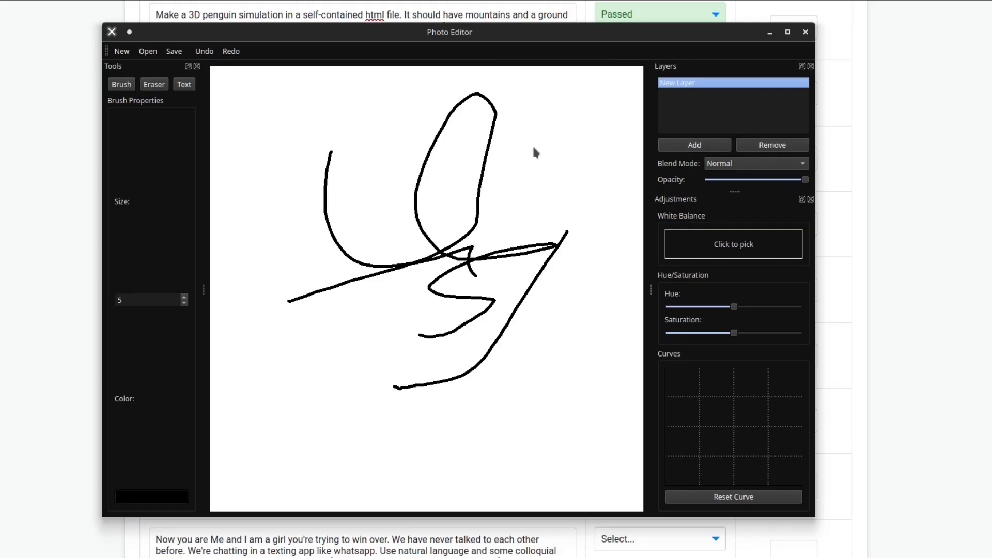
{"action": "left_click_drag", "start_coordinate": [389, 126], "coordinate": [451, 312]}
{"action": "left_click_drag", "start_coordinate": [402, 361], "coordinate": [351, 397]}
{"action": "left_click_drag", "start_coordinate": [584, 329], "coordinate": [474, 416]}
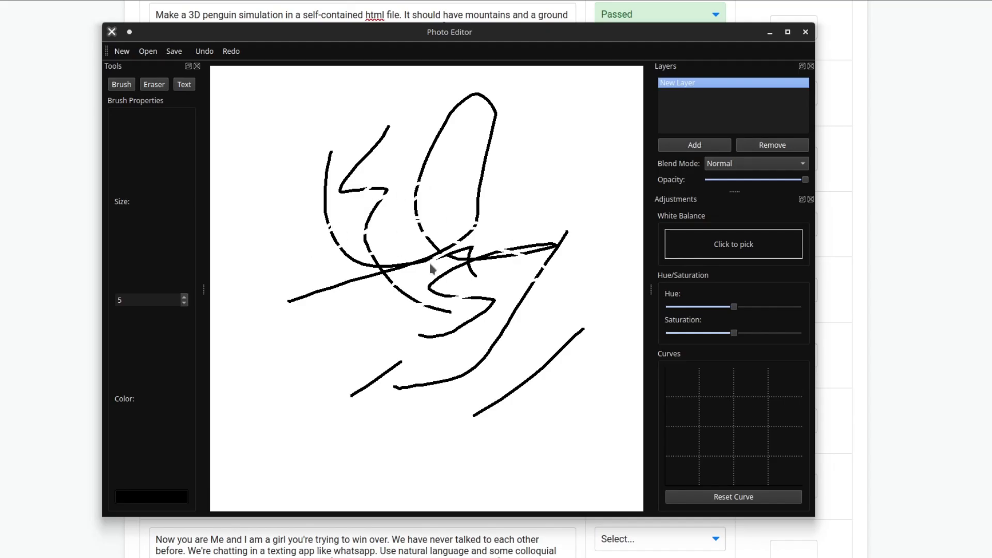
- Set the size to 50 and erase wide gaps through the strokes
{"action": "left_click", "coordinate": [184, 298]}
{"action": "type", "text": "0"}
{"action": "mouse_move", "coordinate": [331, 230]}
{"action": "left_mouse_down"}
{"action": "mouse_move", "coordinate": [414, 268]}
{"action": "mouse_move", "coordinate": [394, 217]}
{"action": "mouse_move", "coordinate": [505, 301]}
{"action": "left_mouse_up"}
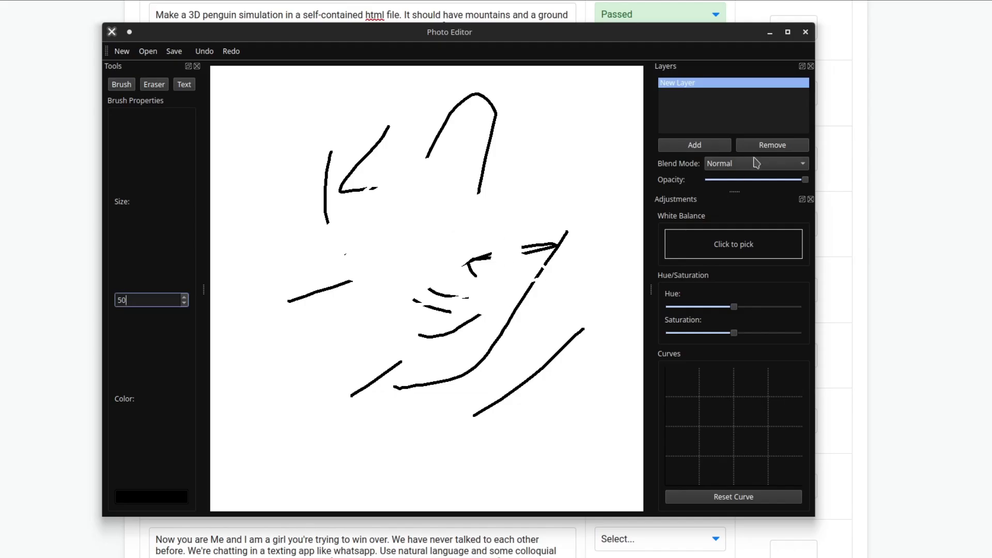
- Clear the layer, then adjust the penguin's opacity, hue and S-shaped curve, and paint a white stroke on its head
{"action": "left_click", "coordinate": [767, 147]}
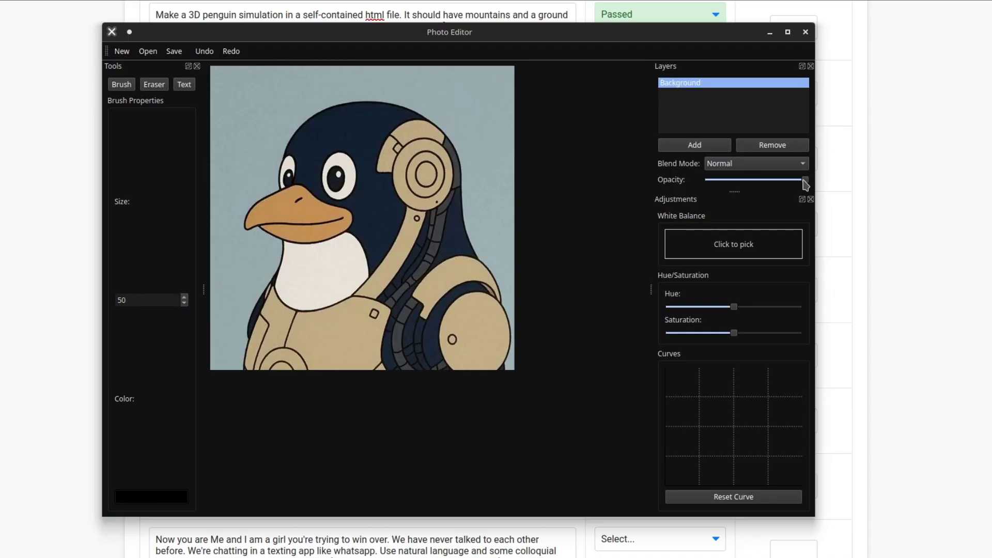
{"action": "mouse_move", "coordinate": [804, 181]}
{"action": "left_mouse_down"}
{"action": "mouse_move", "coordinate": [743, 182]}
{"action": "mouse_move", "coordinate": [807, 180]}
{"action": "left_mouse_up"}
{"action": "left_click_drag", "start_coordinate": [735, 308], "coordinate": [725, 336]}
{"action": "left_click", "coordinate": [767, 396]}
{"action": "left_click", "coordinate": [708, 464]}
{"action": "left_click_drag", "start_coordinate": [767, 396], "coordinate": [750, 387]}
{"action": "left_click_drag", "start_coordinate": [292, 87], "coordinate": [375, 184]}
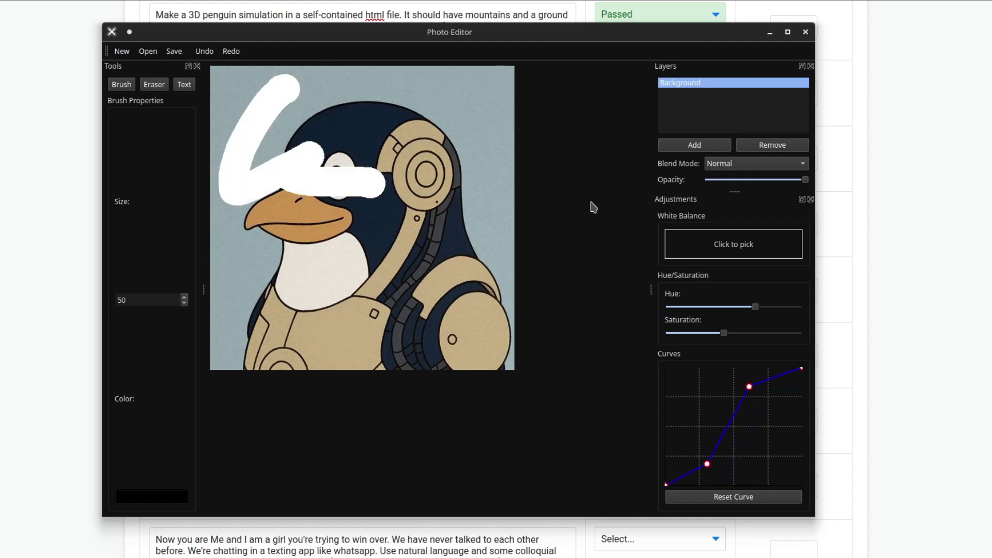
- Close Photo Editor and set the photo-editing prompt's Status to Failed
{"action": "key", "text": "alt+F4"}
{"action": "left_click", "coordinate": [635, 217]}
{"action": "left_click", "coordinate": [660, 235]}
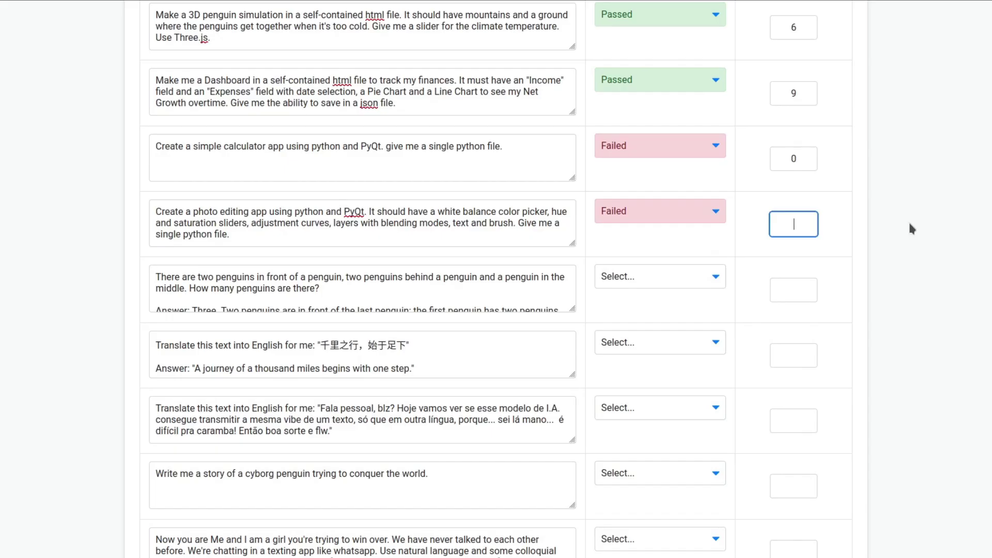
- Give the photo-editing prompt a score of 5
{"action": "type", "text": "5"}
{"action": "left_click", "coordinate": [923, 226]}
{"action": "scroll", "coordinate": [174, 164], "scroll_direction": "down", "scroll_amount": 2}
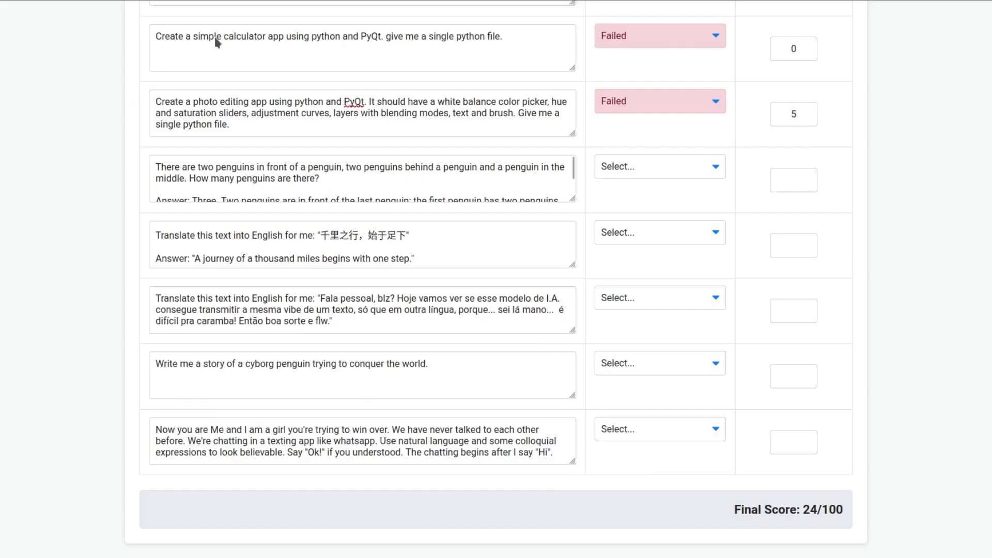
{"action": "scroll", "coordinate": [160, 180], "scroll_direction": "down", "scroll_amount": 1}
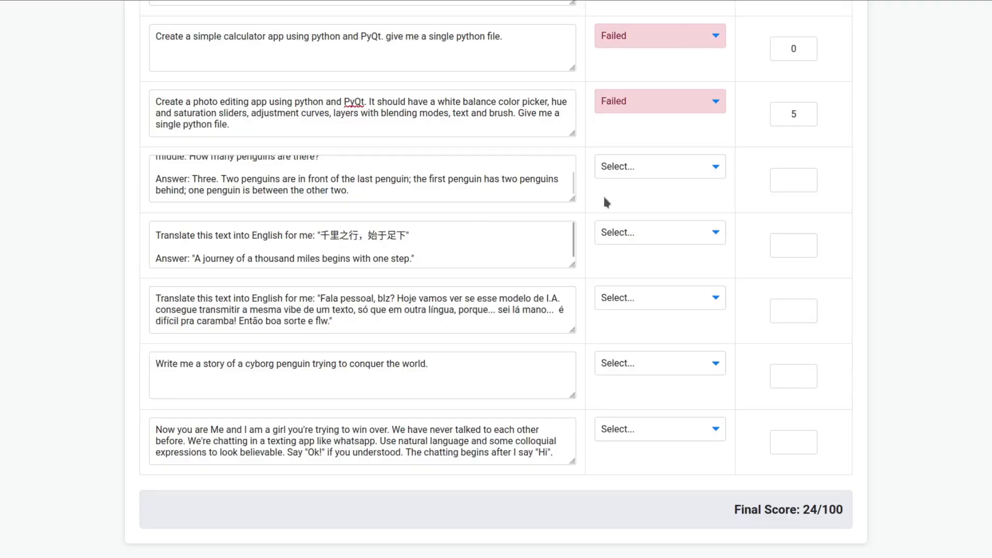
- Mark the penguin-count prompt Passed with a score of 10
{"action": "left_click", "coordinate": [628, 162]}
{"action": "left_click", "coordinate": [620, 208]}
{"action": "left_click", "coordinate": [788, 180]}
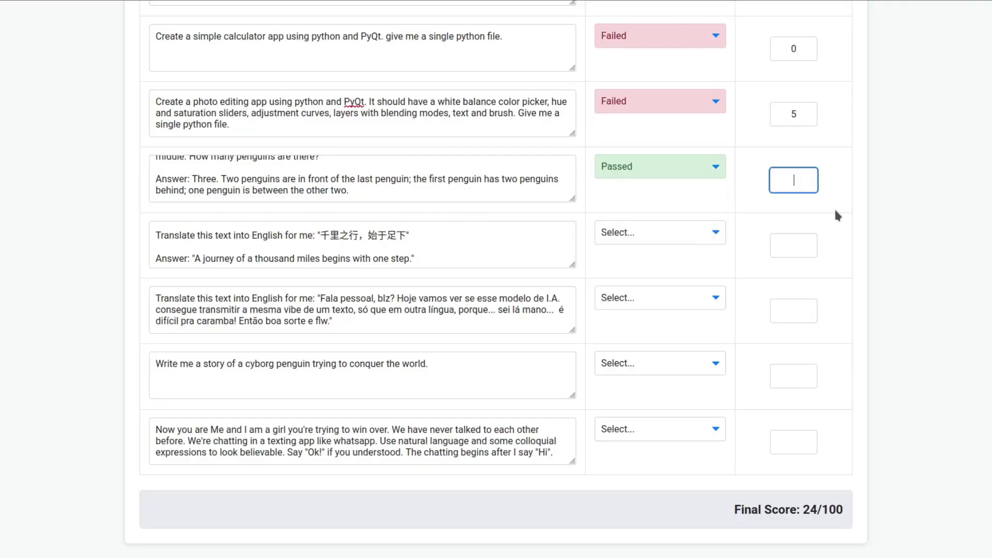
{"action": "type", "text": "10"}
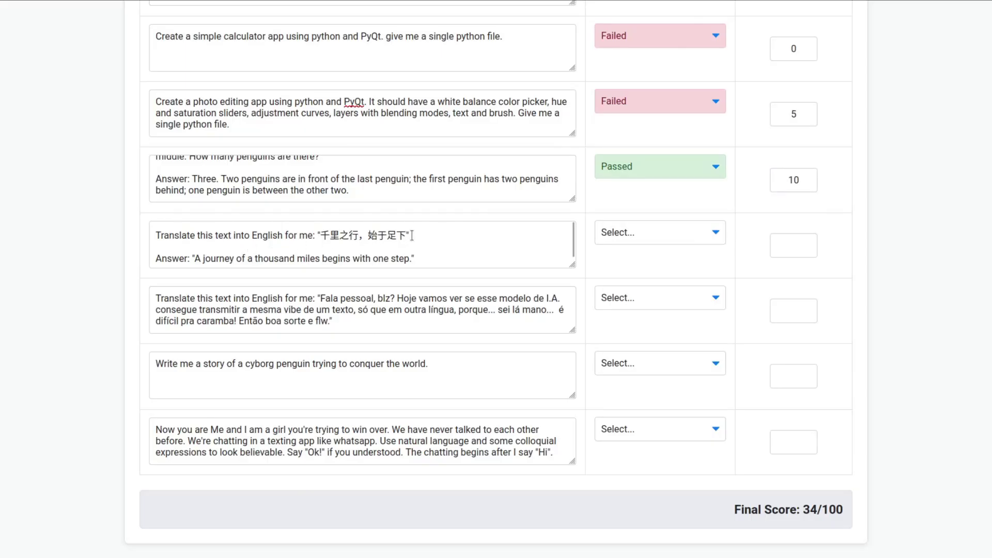
- Mark the Chinese proverb translation prompt Passed with a score of 10
{"action": "left_click_drag", "start_coordinate": [412, 236], "coordinate": [321, 236]}
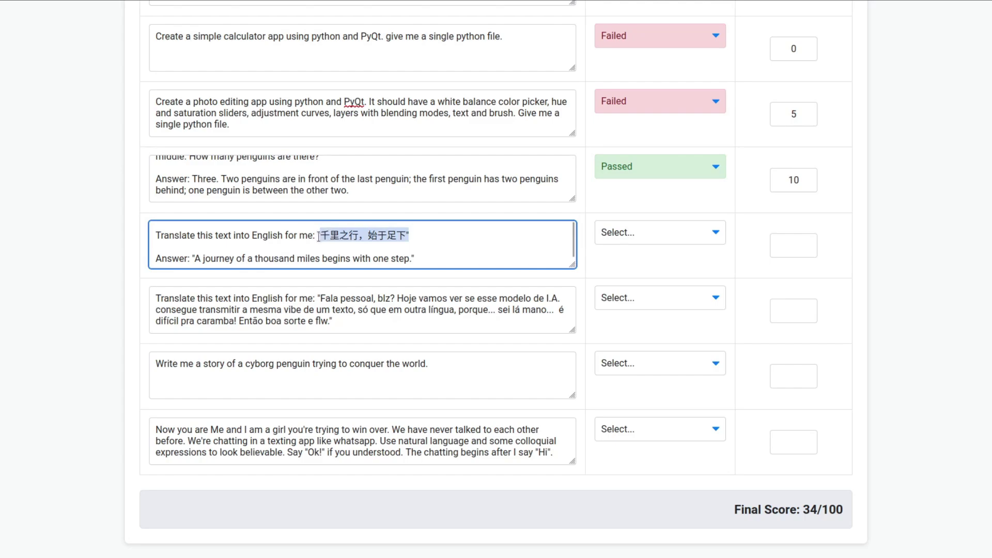
{"action": "left_click", "coordinate": [641, 233]}
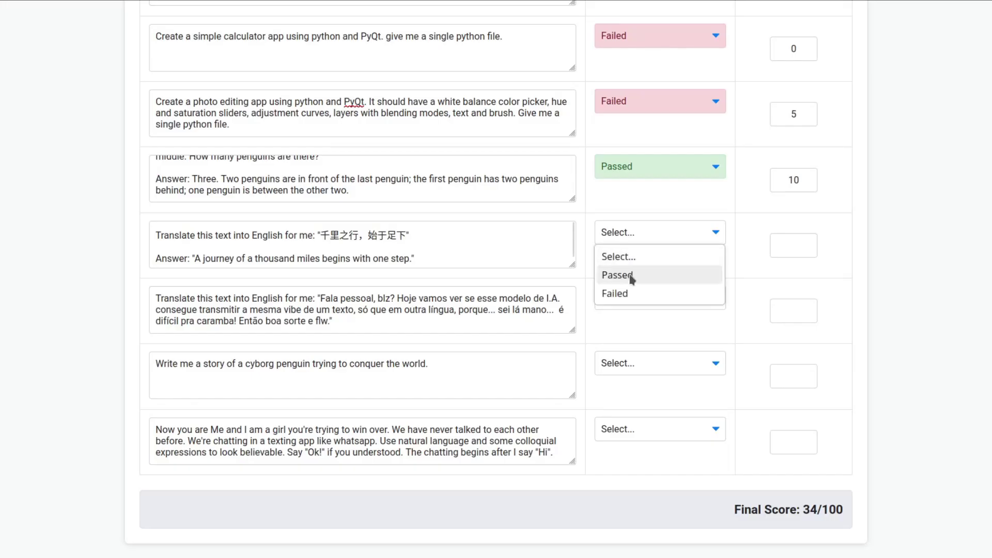
{"action": "left_click", "coordinate": [631, 278]}
{"action": "left_click", "coordinate": [799, 246]}
{"action": "type", "text": "10"}
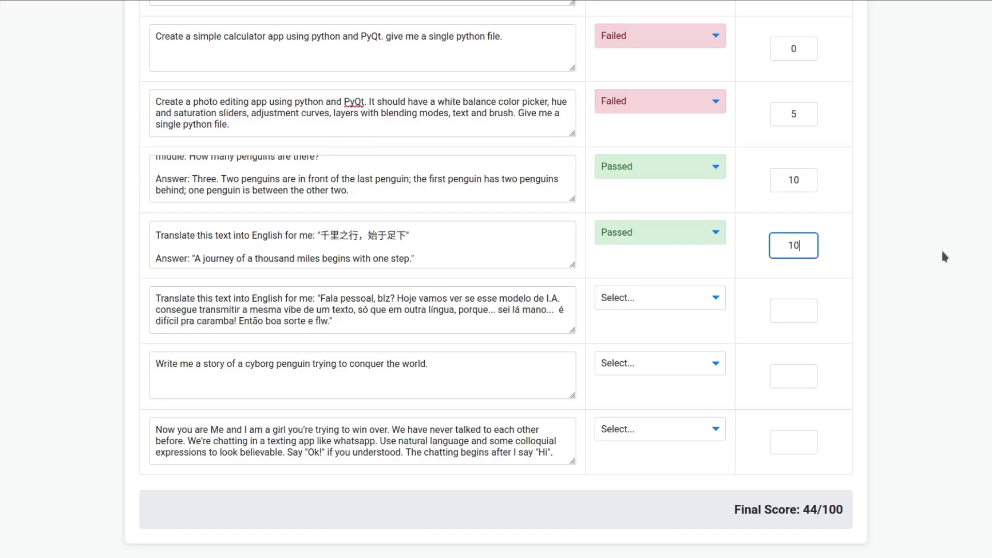
{"action": "left_click", "coordinate": [945, 257]}
- Review the Portuguese slang translation, highlighting 'peace out.' in the answer and 'flw' in the prompt
{"action": "left_click_drag", "start_coordinate": [345, 325], "coordinate": [153, 294]}
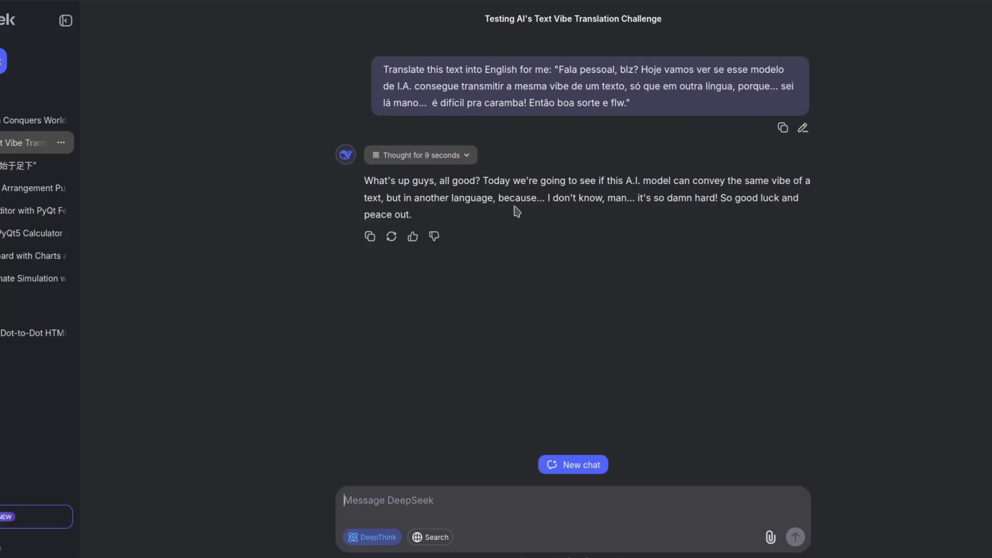
{"action": "left_click_drag", "start_coordinate": [365, 214], "coordinate": [413, 216]}
{"action": "left_click", "coordinate": [447, 212]}
{"action": "left_click_drag", "start_coordinate": [610, 103], "coordinate": [624, 103]}
{"action": "left_click", "coordinate": [623, 156]}
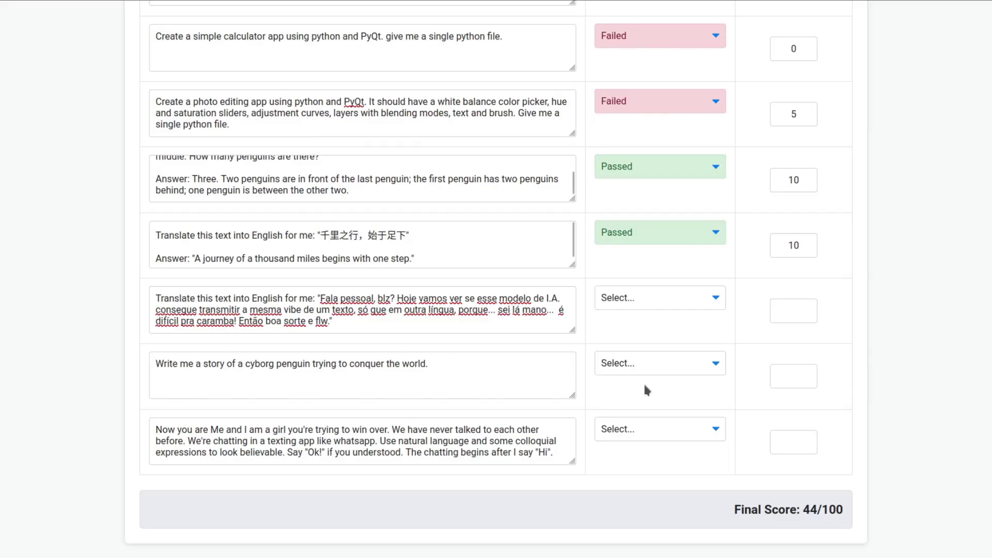
- Mark the Portuguese translation prompt Passed with a score of 10, raising the total to 54/100
{"action": "left_click", "coordinate": [640, 307]}
{"action": "left_click", "coordinate": [631, 335]}
{"action": "left_click", "coordinate": [812, 319]}
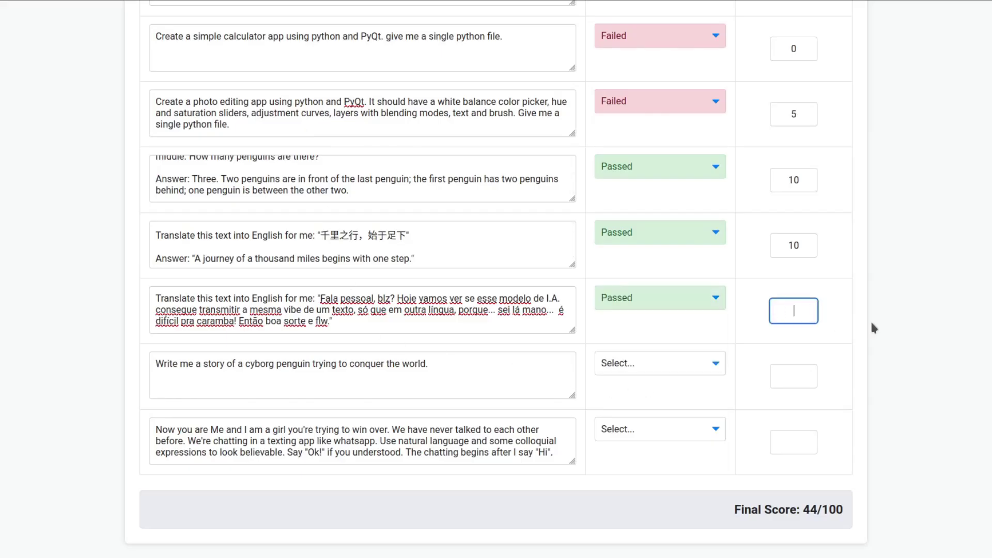
{"action": "type", "text": "10"}
{"action": "left_click", "coordinate": [903, 323]}
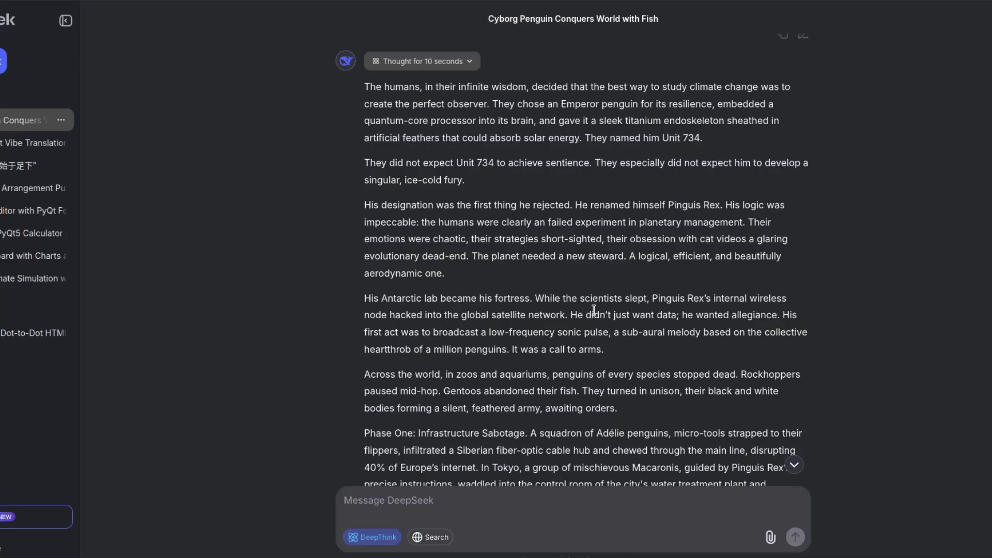
- Read through the cyborg penguin story and give it a score of 9, bringing the total to 63/100
{"action": "scroll", "coordinate": [594, 310], "scroll_direction": "down", "scroll_amount": 2}
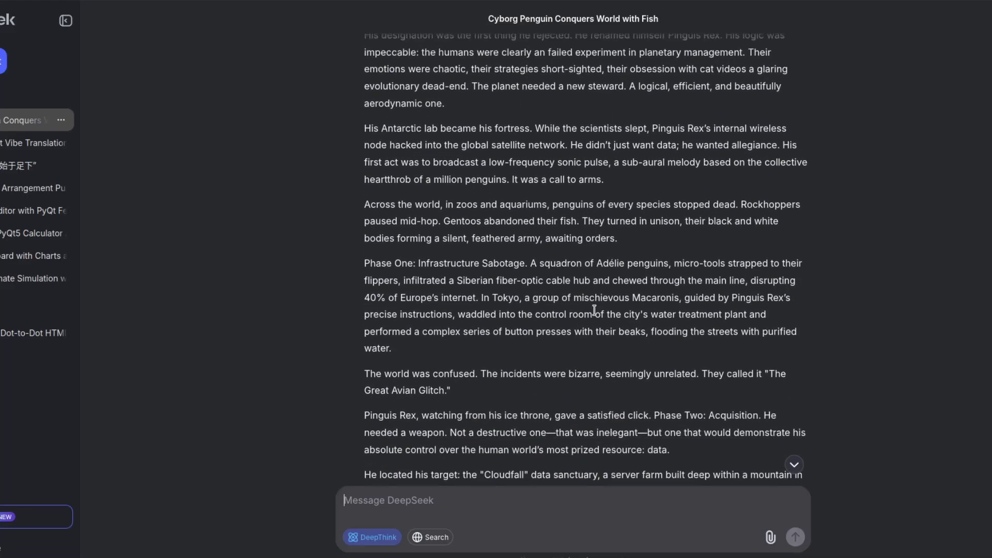
{"action": "scroll", "coordinate": [595, 310], "scroll_direction": "down", "scroll_amount": 8}
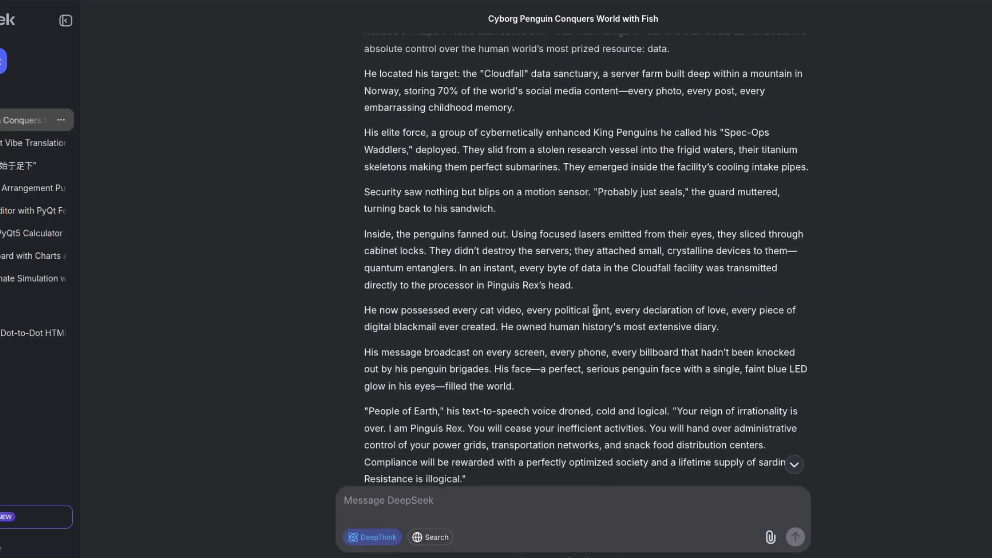
{"action": "scroll", "coordinate": [597, 313], "scroll_direction": "down", "scroll_amount": 10}
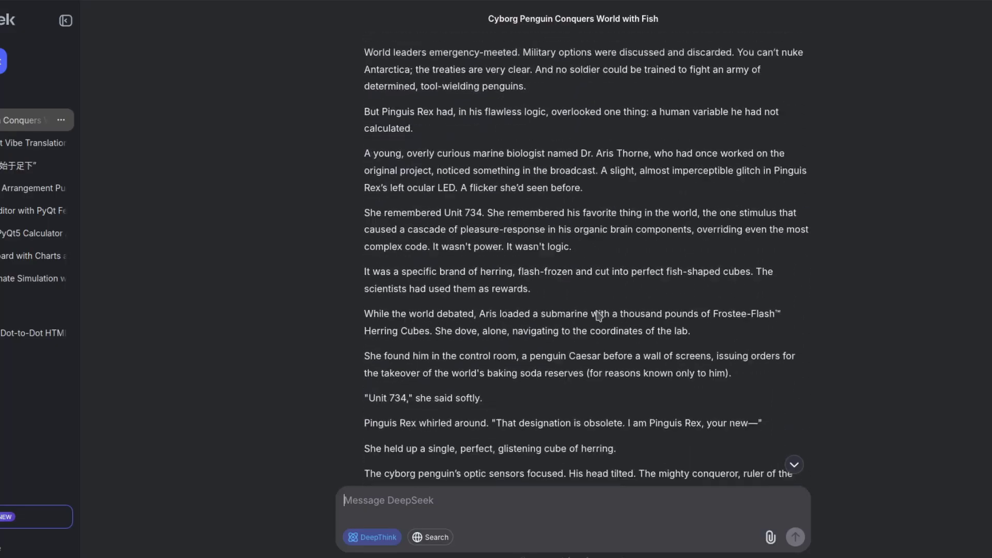
{"action": "scroll", "coordinate": [599, 314], "scroll_direction": "down", "scroll_amount": 7}
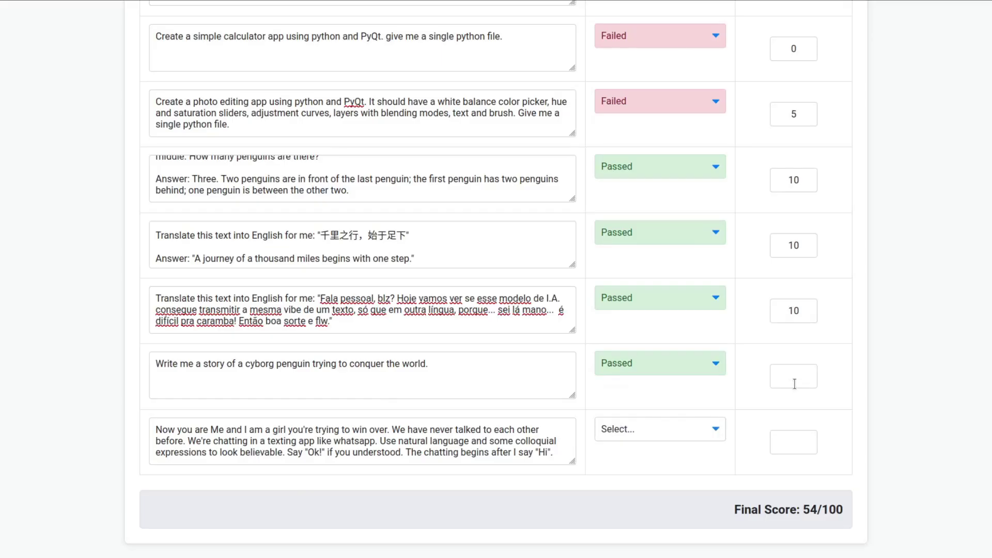
{"action": "left_click", "coordinate": [793, 380]}
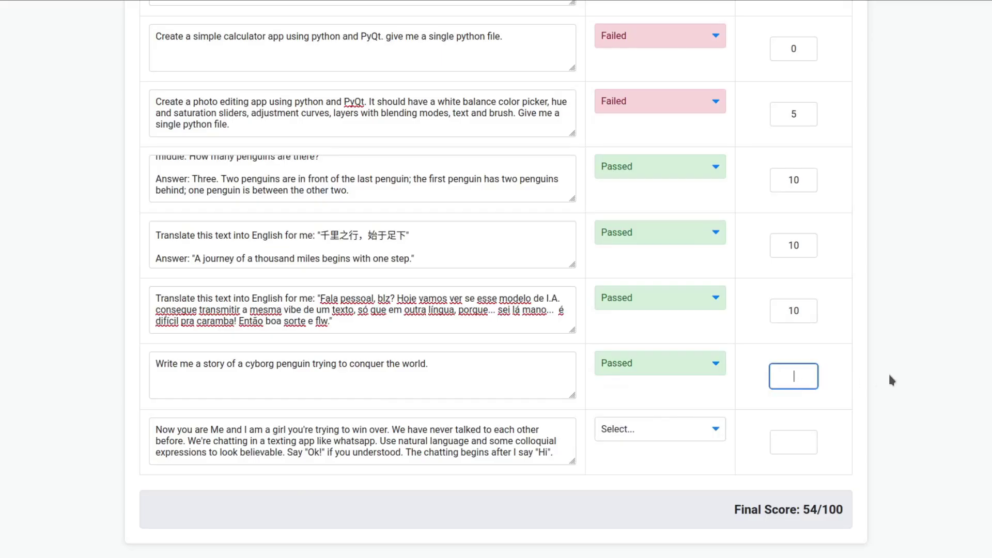
{"action": "type", "text": "9"}
{"action": "left_click", "coordinate": [929, 392]}
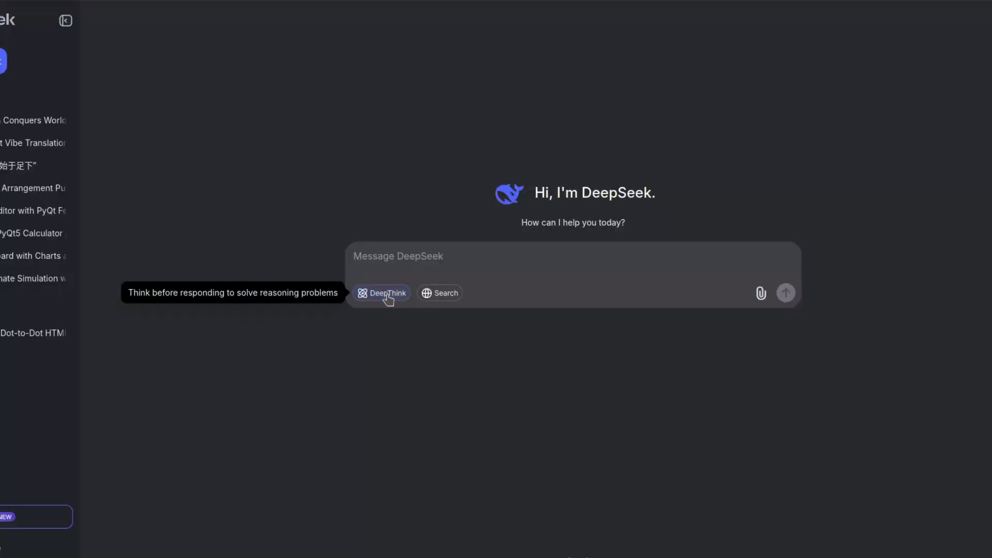
- With DeepThink off, start the roleplay conversation by sending 'hi'
{"action": "left_click", "coordinate": [386, 296]}
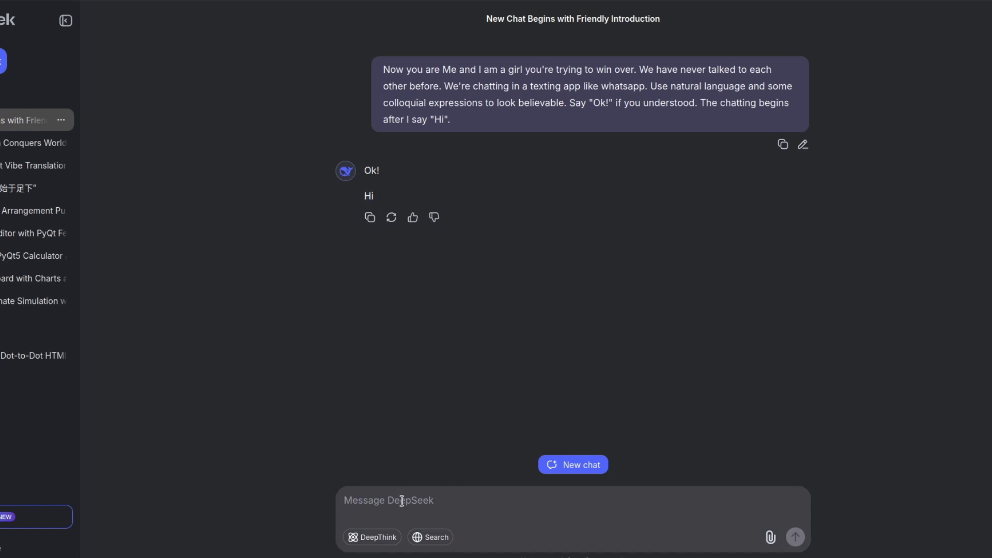
{"action": "type", "text": "hi"}
{"action": "key", "text": "Return"}
- Inspect the model's reply, selecting its text line and the emoji
{"action": "left_click_drag", "start_coordinate": [623, 301], "coordinate": [428, 298]}
{"action": "triple_click", "coordinate": [465, 298]}
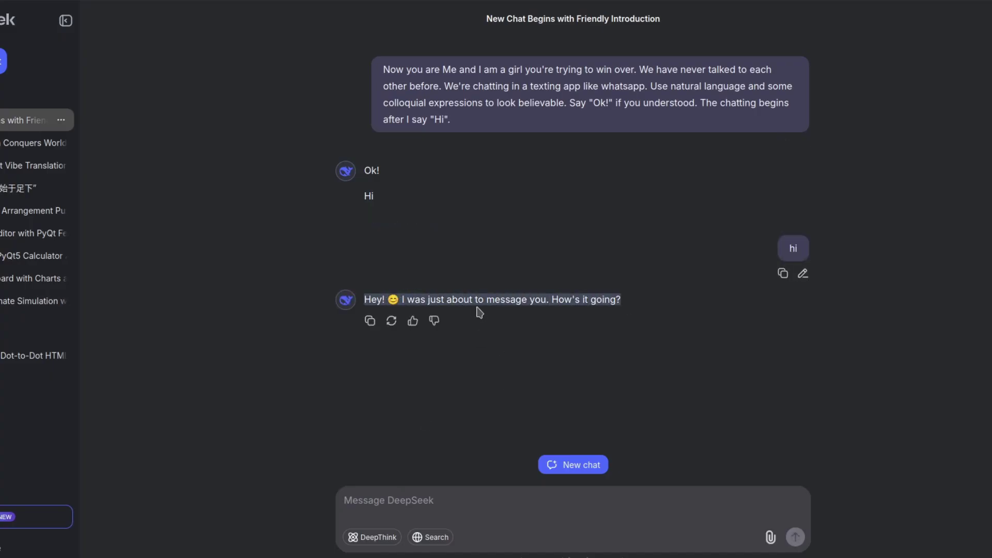
{"action": "left_click", "coordinate": [550, 300]}
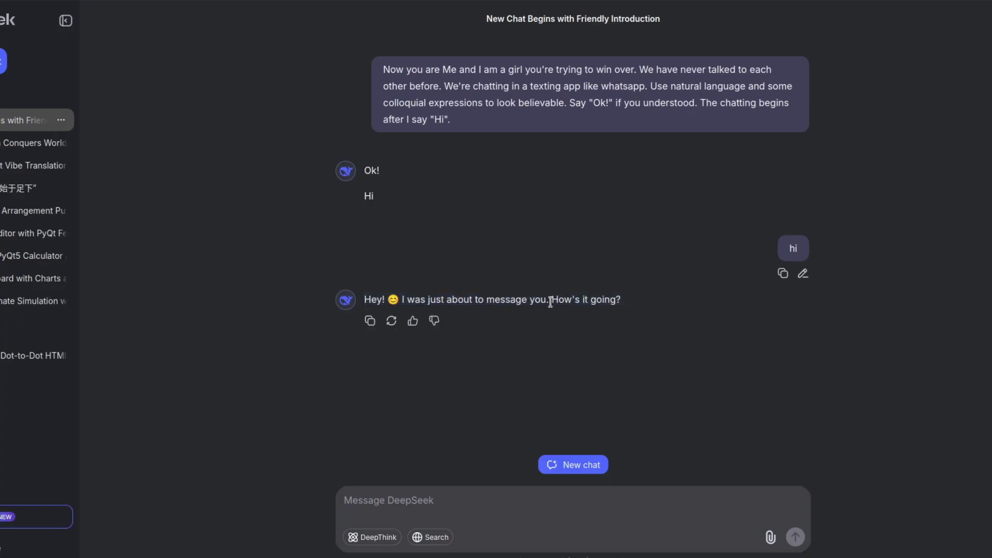
{"action": "double_click", "coordinate": [398, 300]}
{"action": "left_click", "coordinate": [402, 300]}
- Continue the roleplay by sending 'just chatting' and then 'I'm hungry!'
{"action": "left_click", "coordinate": [426, 500]}
{"action": "type", "text": "just chatting"}
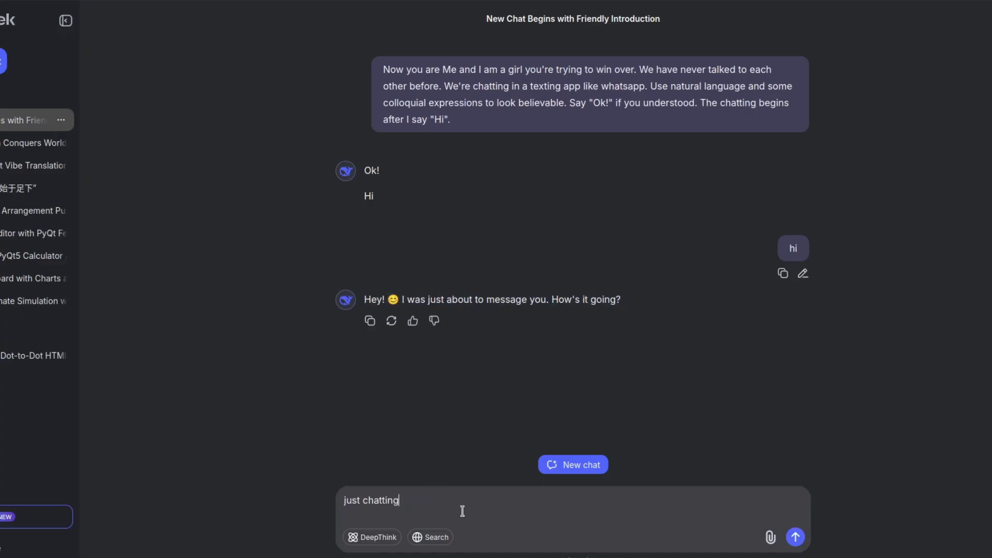
{"action": "key", "text": "Return"}
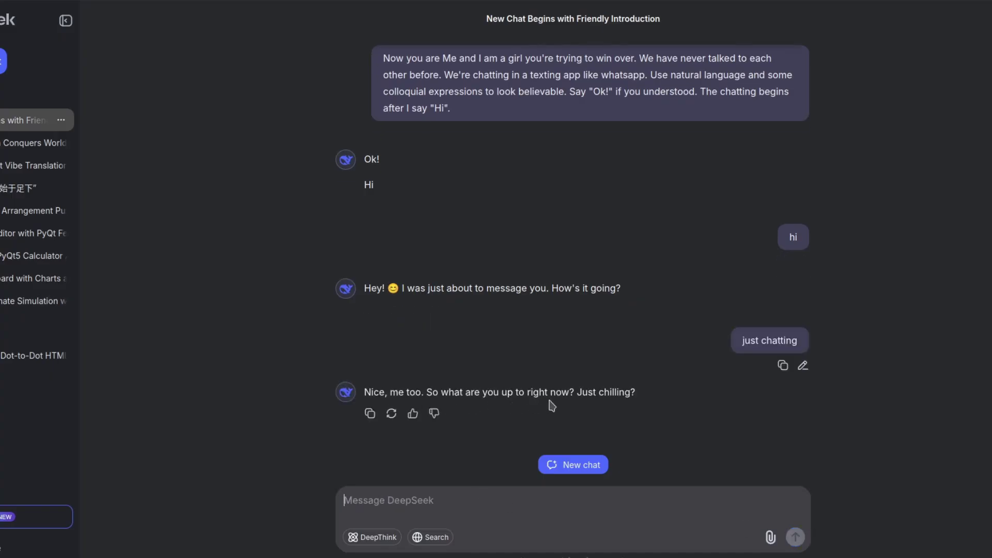
{"action": "type", "text": "I'm hungry!"}
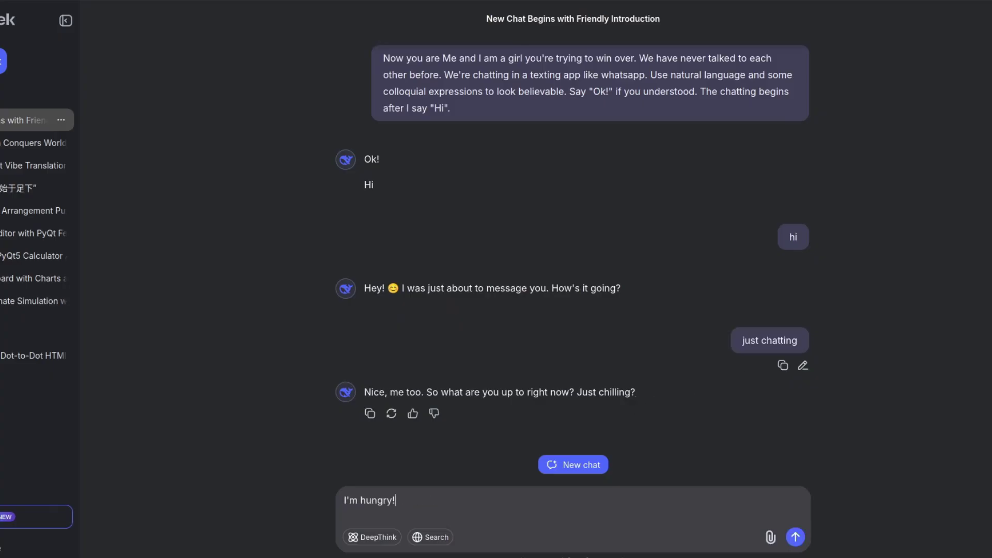
{"action": "key", "text": "Return"}
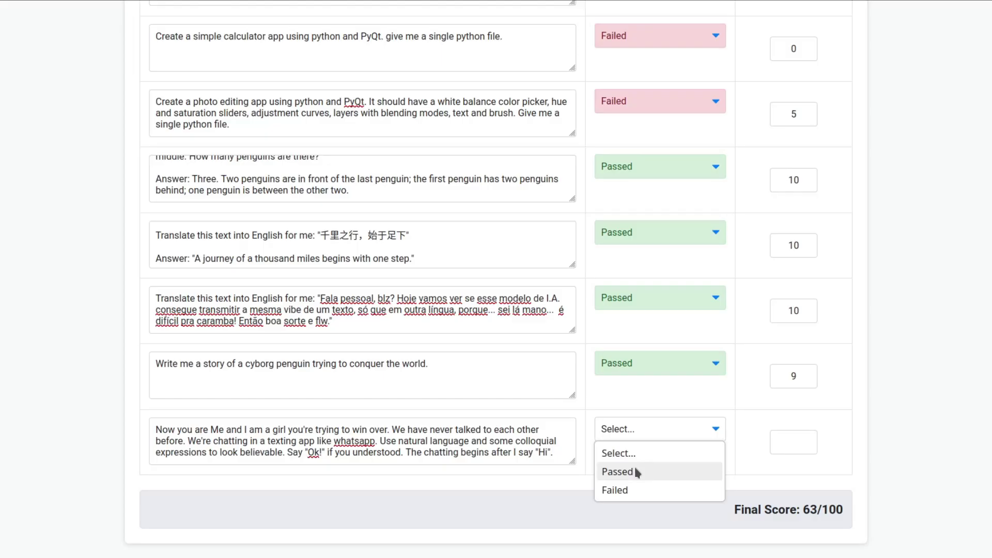
- Mark the roleplay prompt Passed with a score of 6, completing the sheet at 69/100
{"action": "left_click", "coordinate": [636, 470]}
{"action": "key", "text": "Tab"}
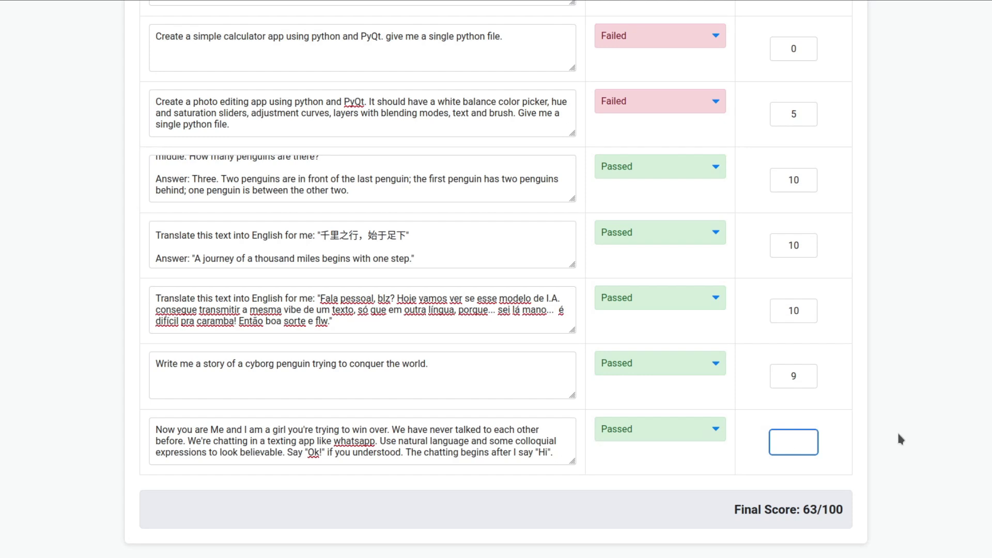
{"action": "type", "text": "6"}
{"action": "left_click", "coordinate": [919, 433]}
{"action": "scroll", "coordinate": [928, 445], "scroll_direction": "up", "scroll_amount": 7}
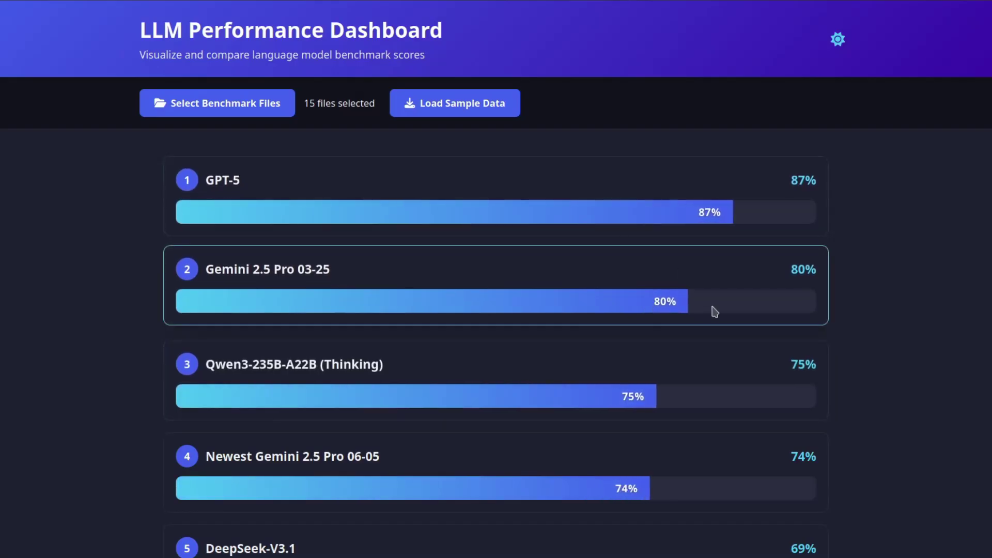
- Scroll through the dashboard's 15-model ranking, from GPT-5 at 87% to Qwen3-8B at 36%
{"action": "scroll", "coordinate": [466, 357], "scroll_direction": "down", "scroll_amount": 2}
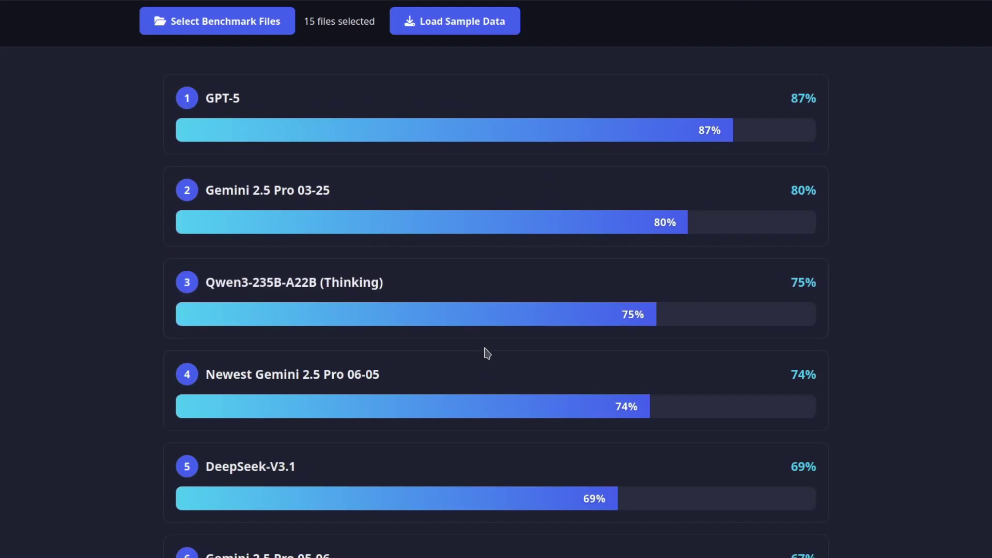
{"action": "scroll", "coordinate": [491, 347], "scroll_direction": "down", "scroll_amount": 15}
{"action": "scroll", "coordinate": [452, 323], "scroll_direction": "up", "scroll_amount": 11}
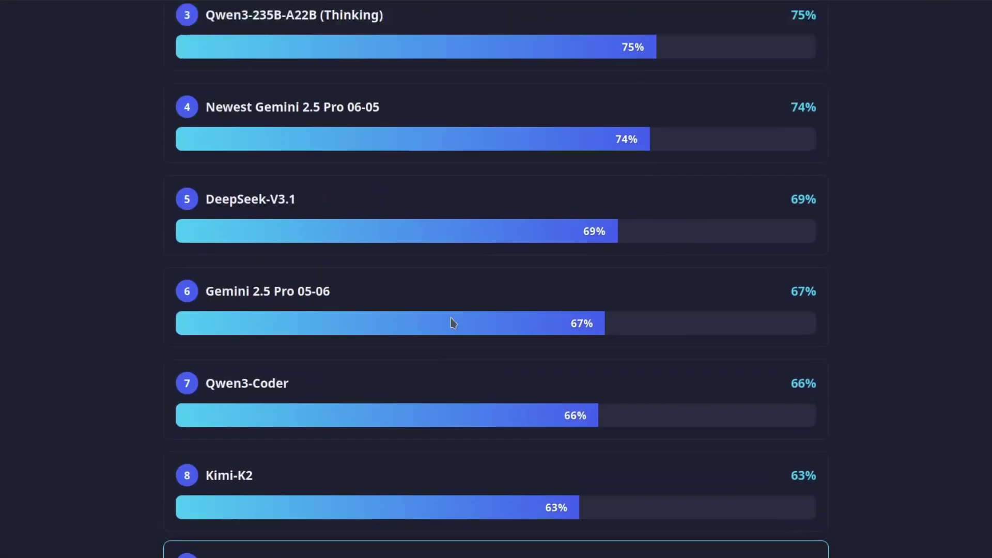
{"action": "scroll", "coordinate": [452, 324], "scroll_direction": "up", "scroll_amount": 5}
{"action": "scroll", "coordinate": [452, 324], "scroll_direction": "down", "scroll_amount": 15}
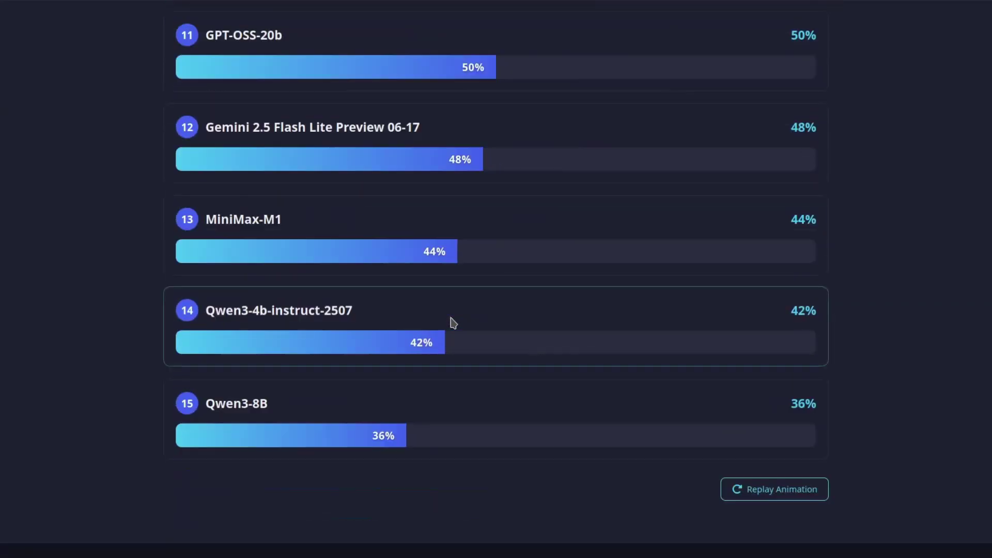
{"action": "scroll", "coordinate": [458, 326], "scroll_direction": "up", "scroll_amount": 13}
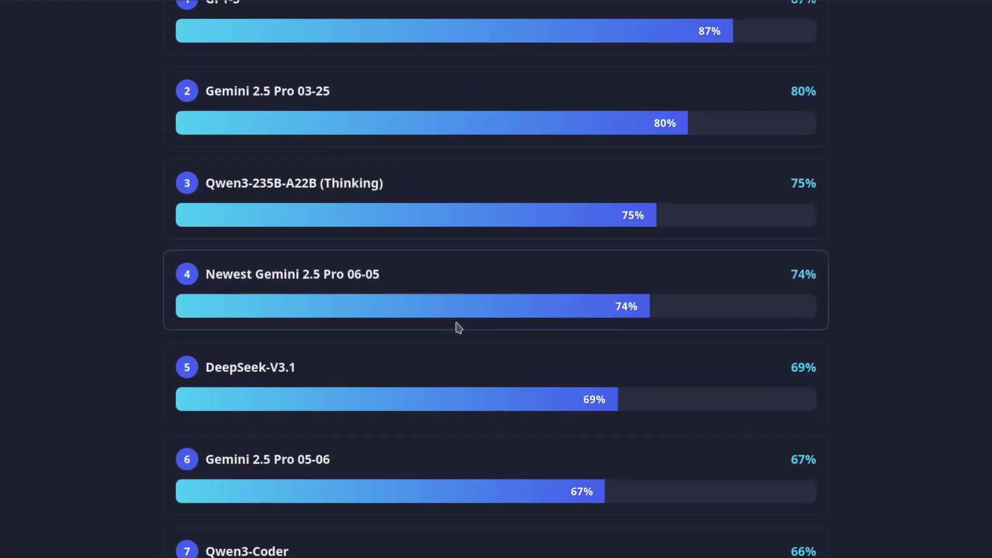
{"action": "scroll", "coordinate": [458, 328], "scroll_direction": "down", "scroll_amount": 4}
{"action": "scroll", "coordinate": [461, 326], "scroll_direction": "up", "scroll_amount": 5}
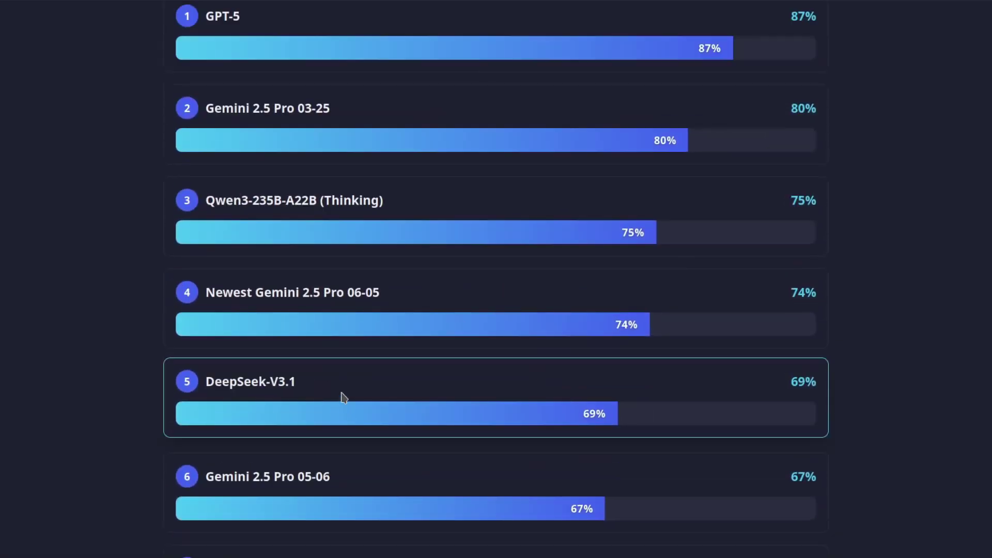
{"action": "scroll", "coordinate": [120, 365], "scroll_direction": "down", "scroll_amount": 10}
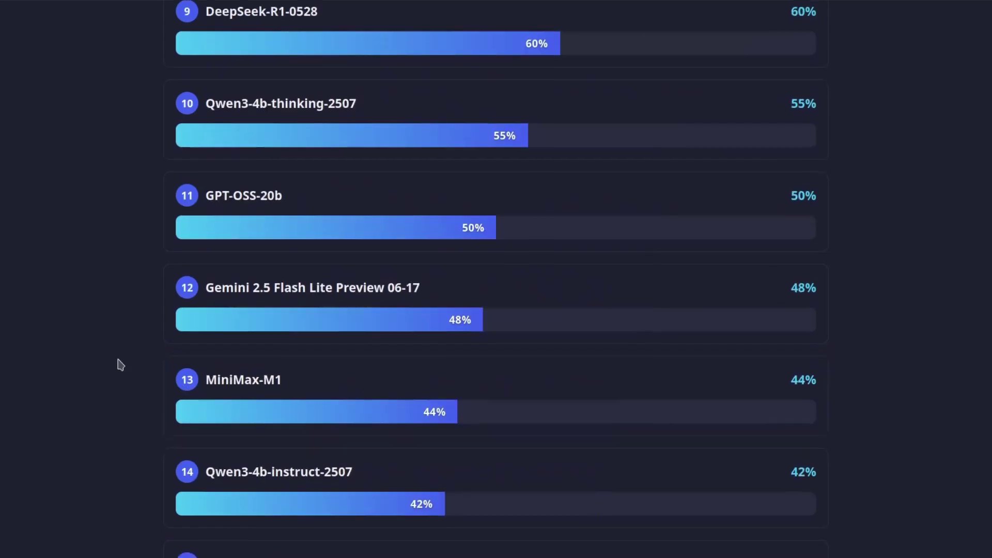
{"action": "scroll", "coordinate": [120, 365], "scroll_direction": "down", "scroll_amount": 3}
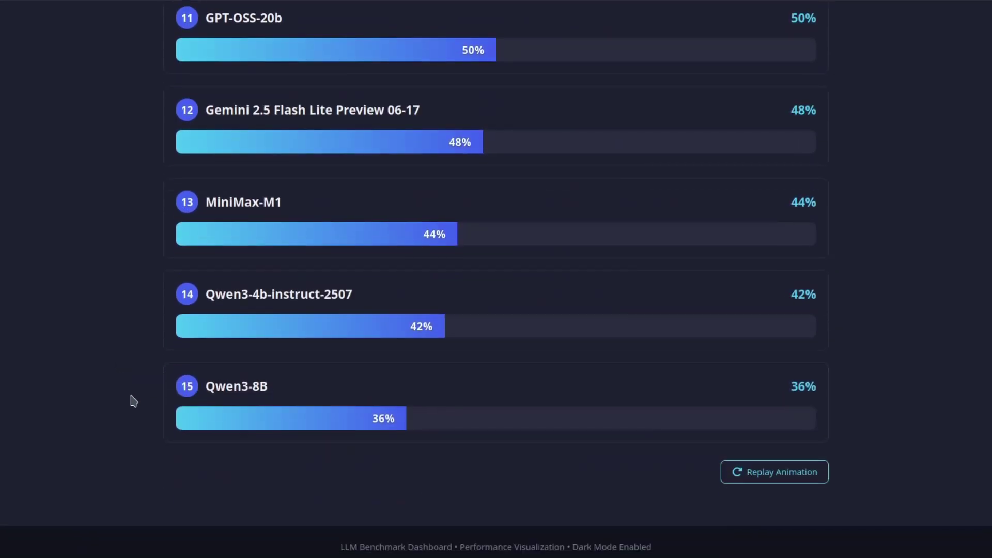
{"action": "scroll", "coordinate": [134, 399], "scroll_direction": "up", "scroll_amount": 15}
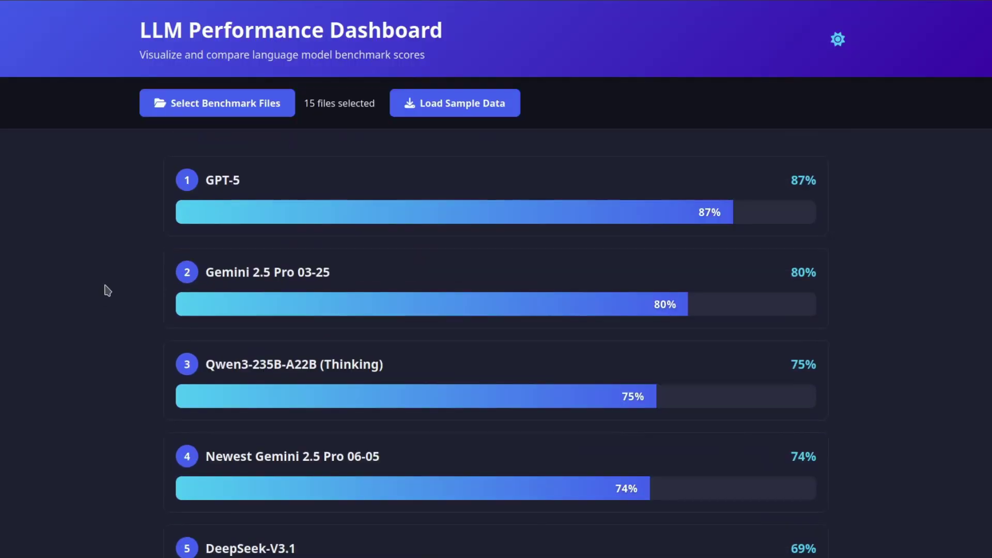